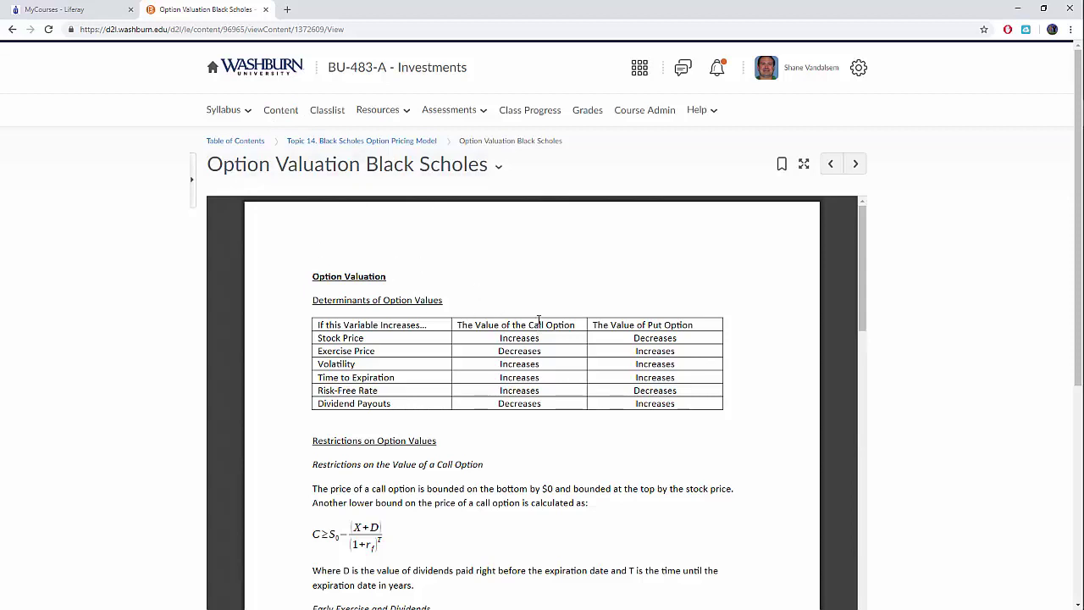
Step: Open the Word document "Assignment 4. Black Scholes Model" from the Assignment 4 module of the course content
click(275, 111)
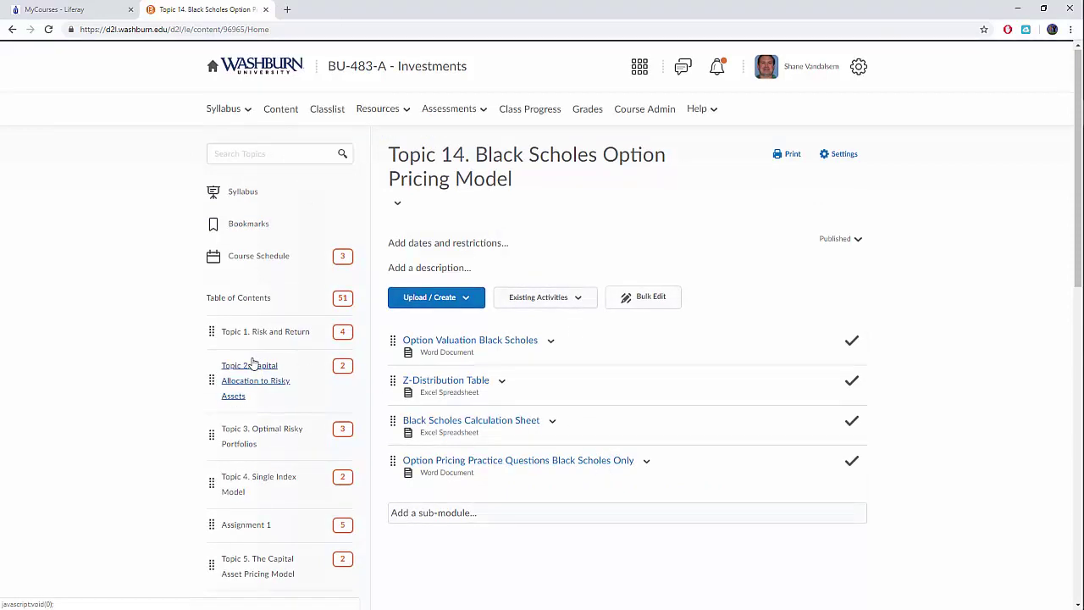
scroll(252, 362, down, 6)
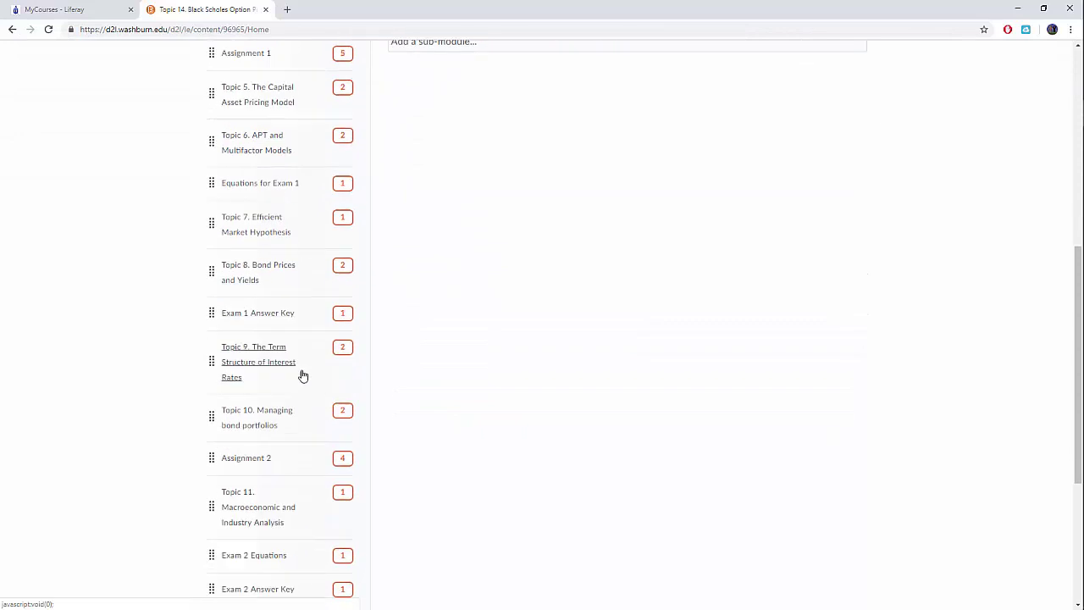
scroll(302, 375, down, 3)
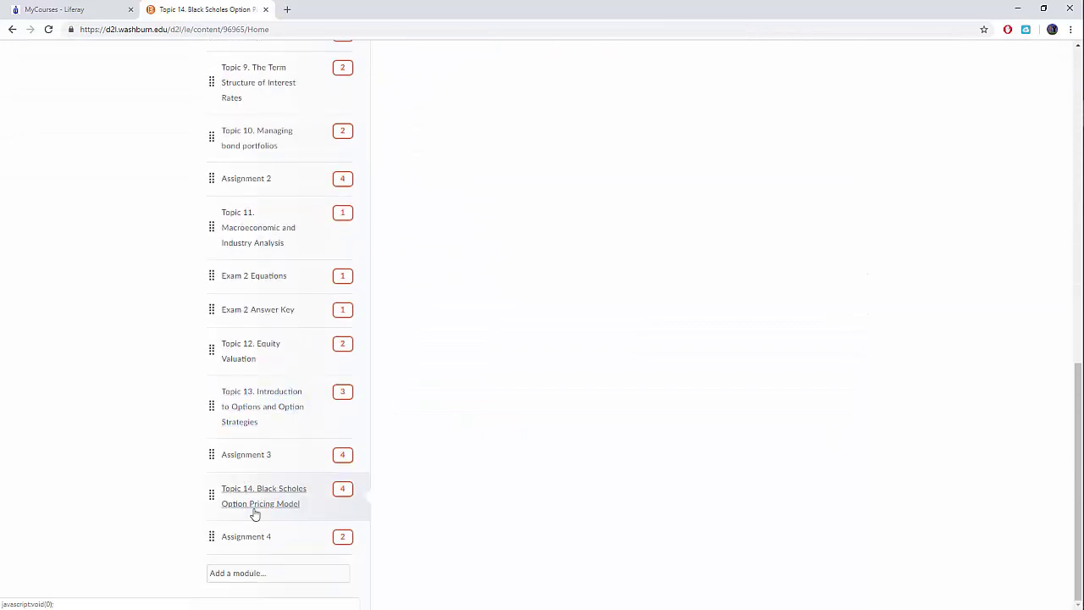
click(254, 538)
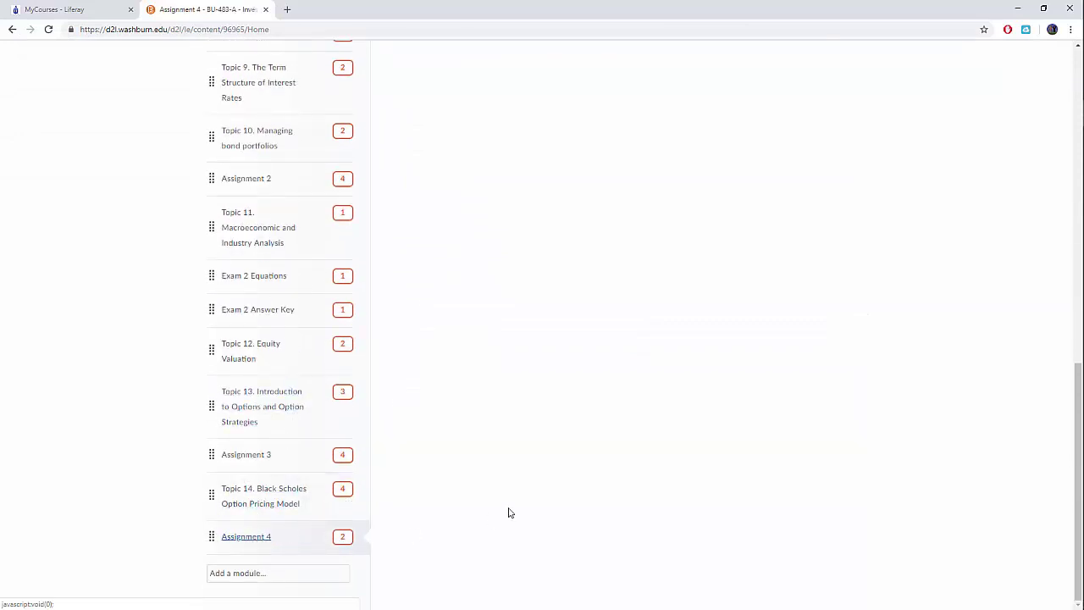
scroll(550, 426, up, 9)
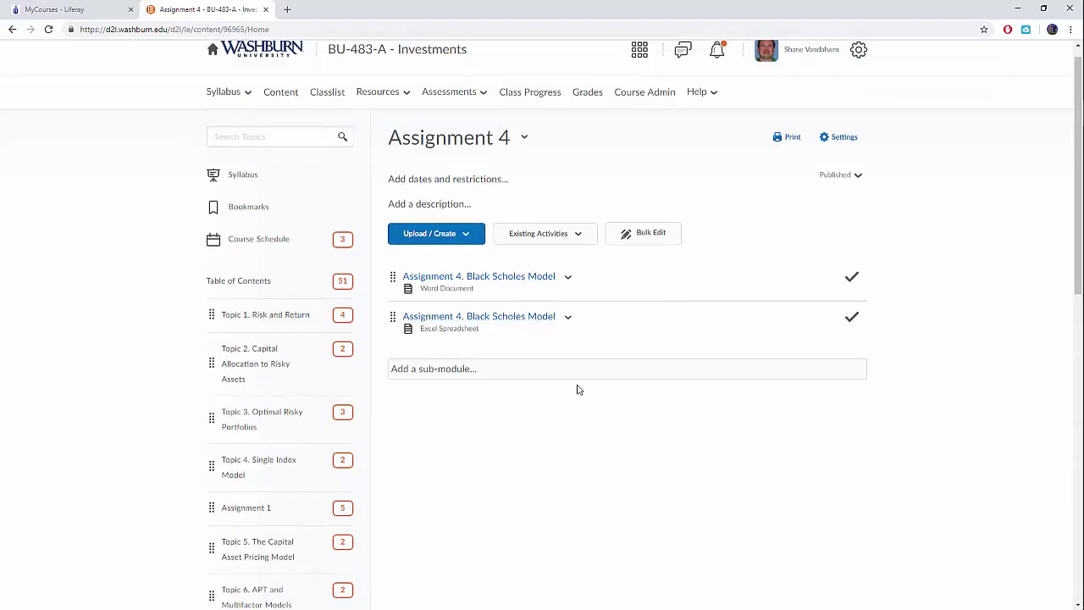
click(472, 279)
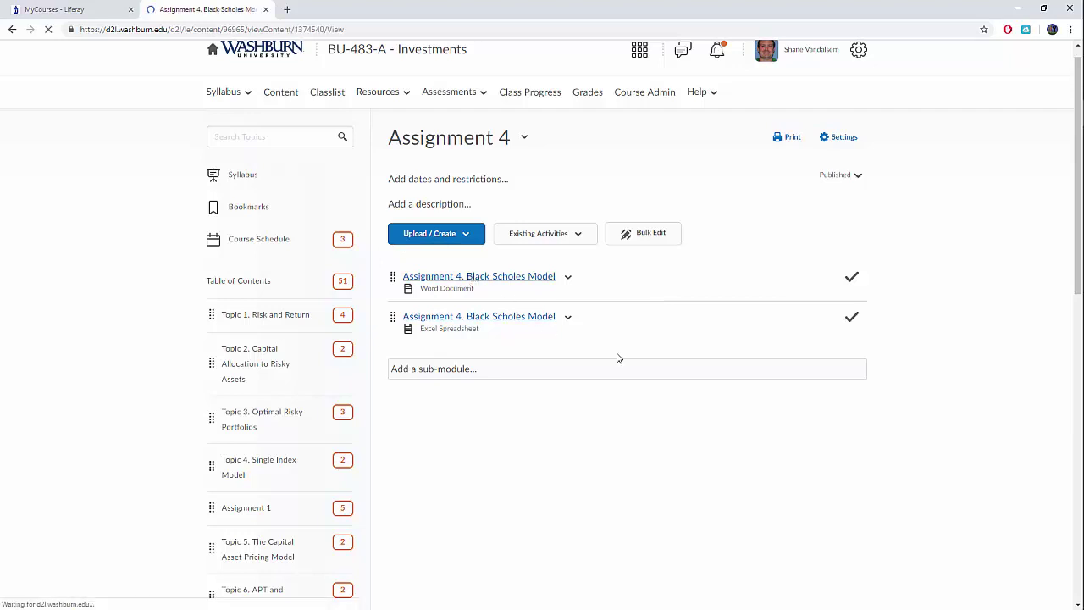
Step: Read through the assignment instructions, covering the Greeks in Part 1, Implied Volatility in Part 2 and the Greek definitions
scroll(602, 329, down, 2)
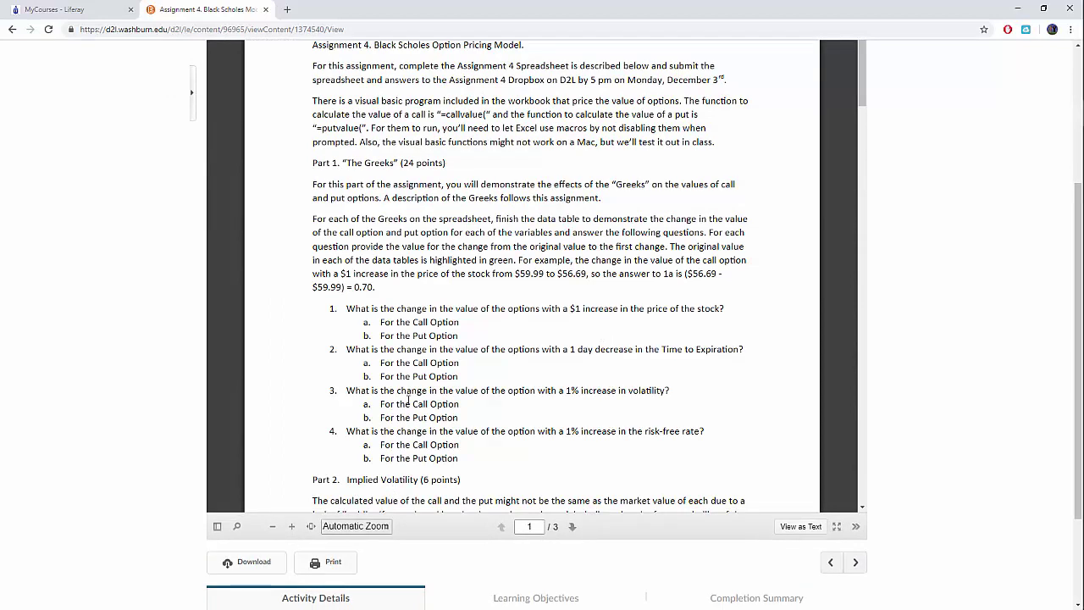
scroll(479, 308, up, 2)
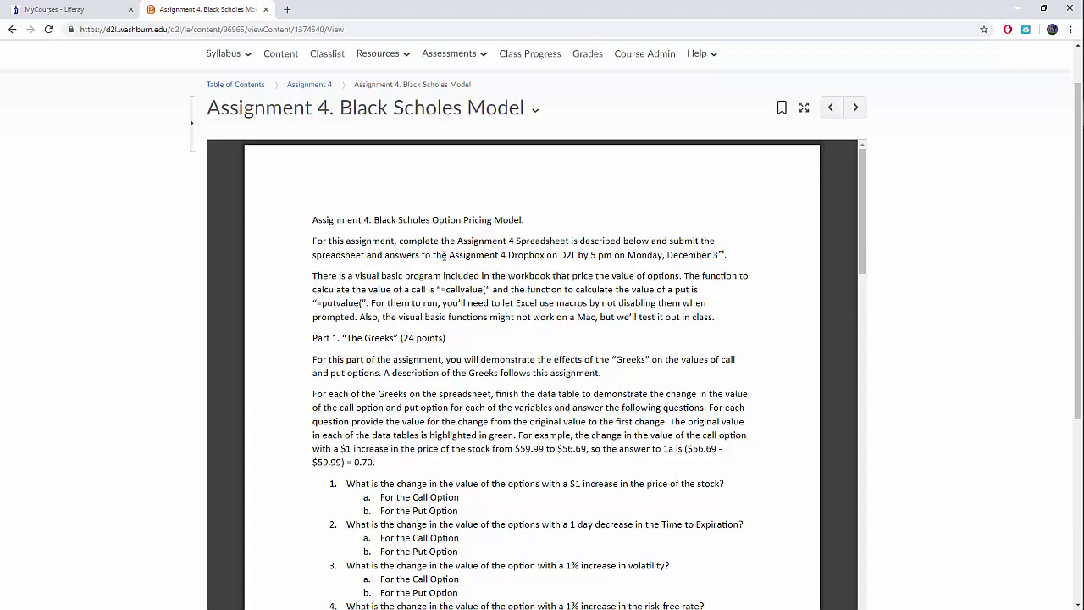
scroll(455, 275, down, 3)
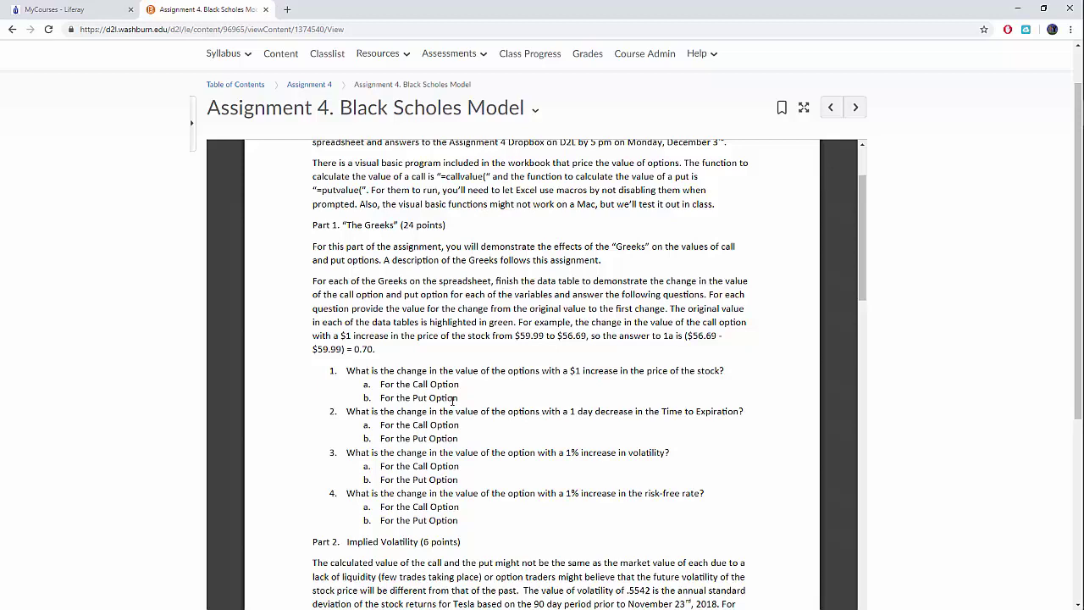
scroll(453, 424, down, 3)
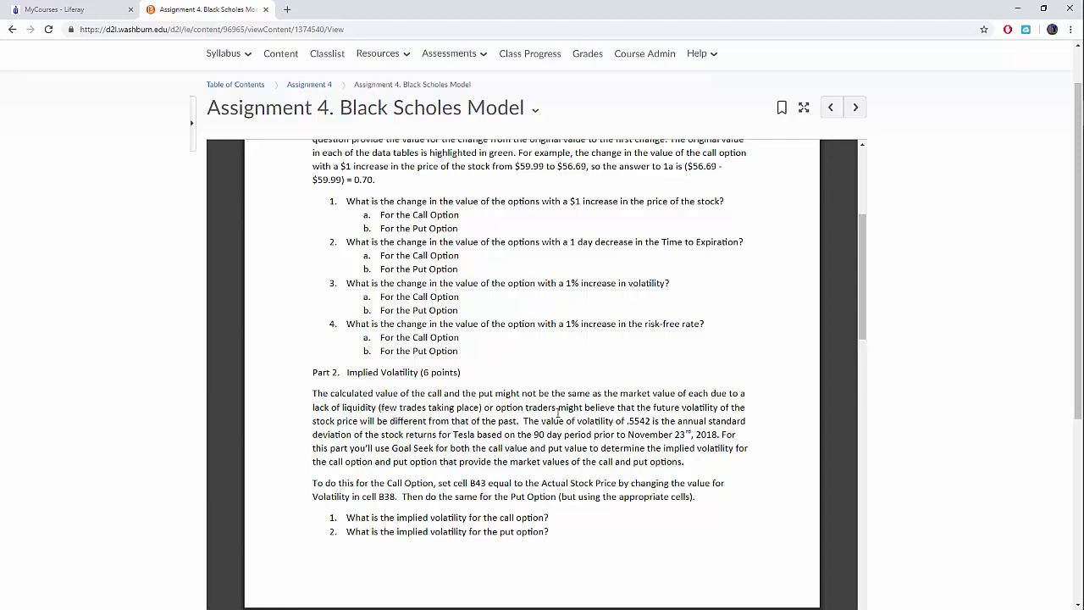
scroll(565, 426, down, 1)
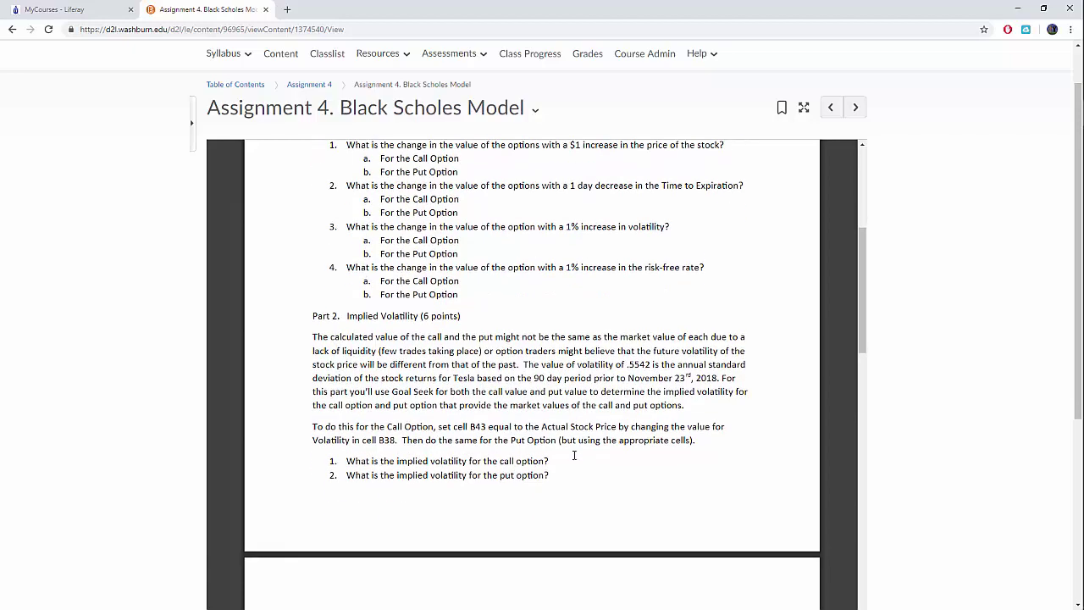
scroll(600, 351, down, 5)
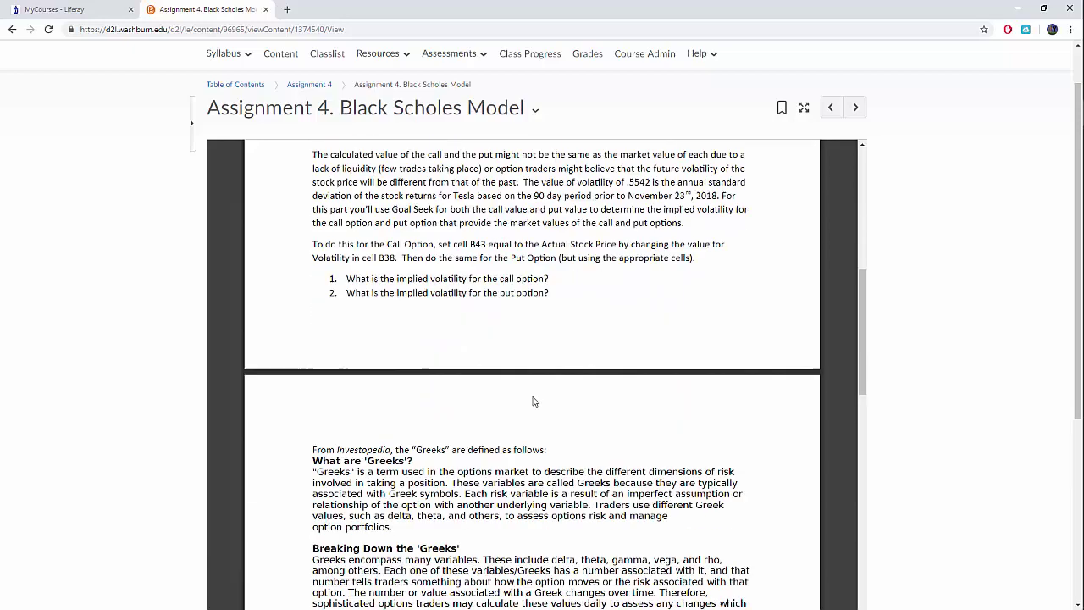
scroll(593, 376, down, 3)
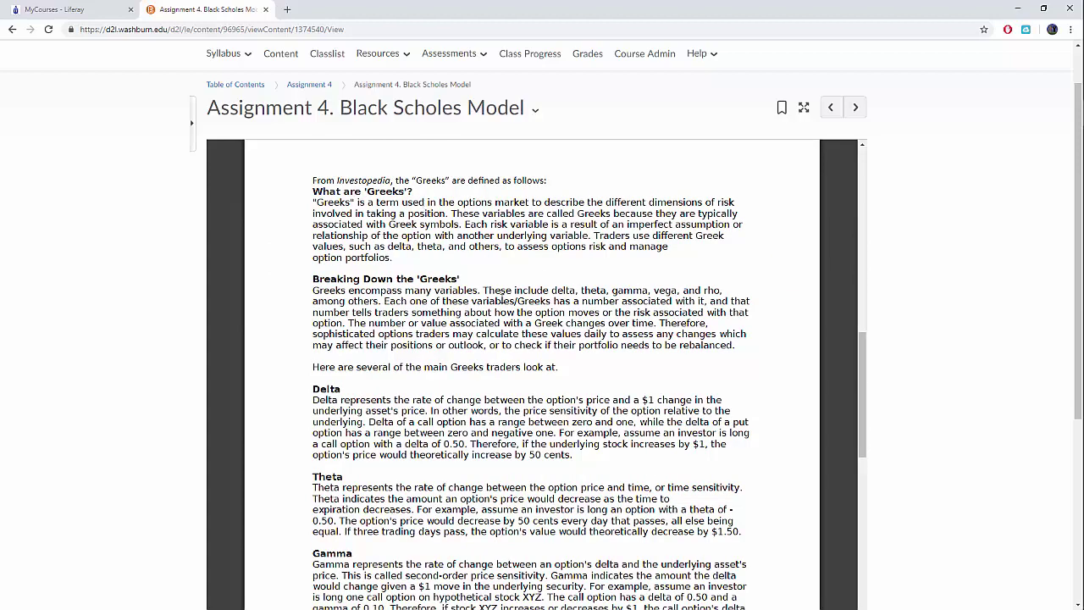
scroll(508, 377, down, 12)
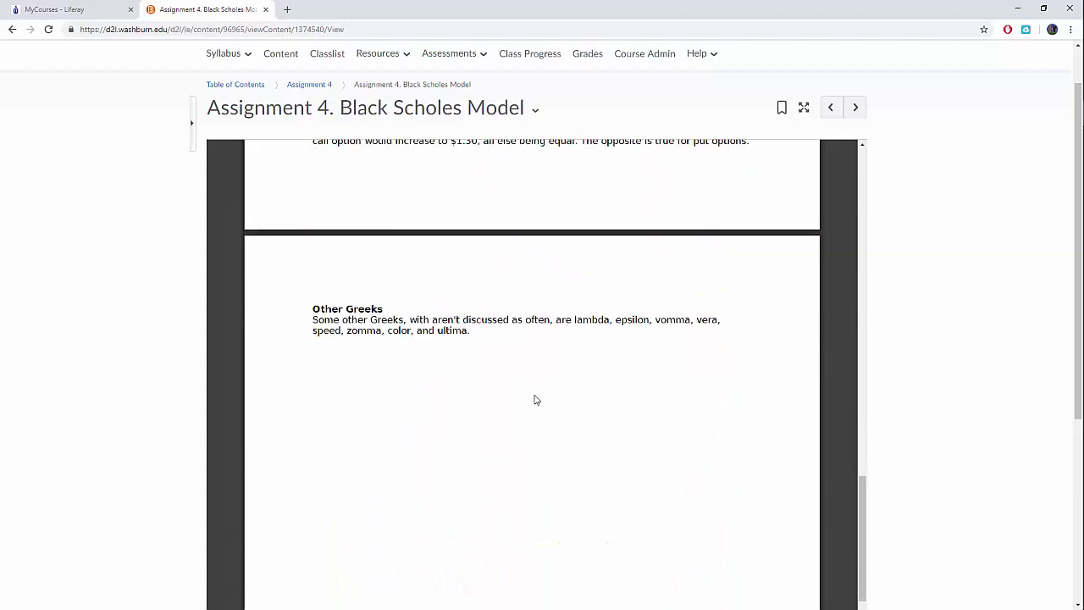
scroll(535, 399, up, 12)
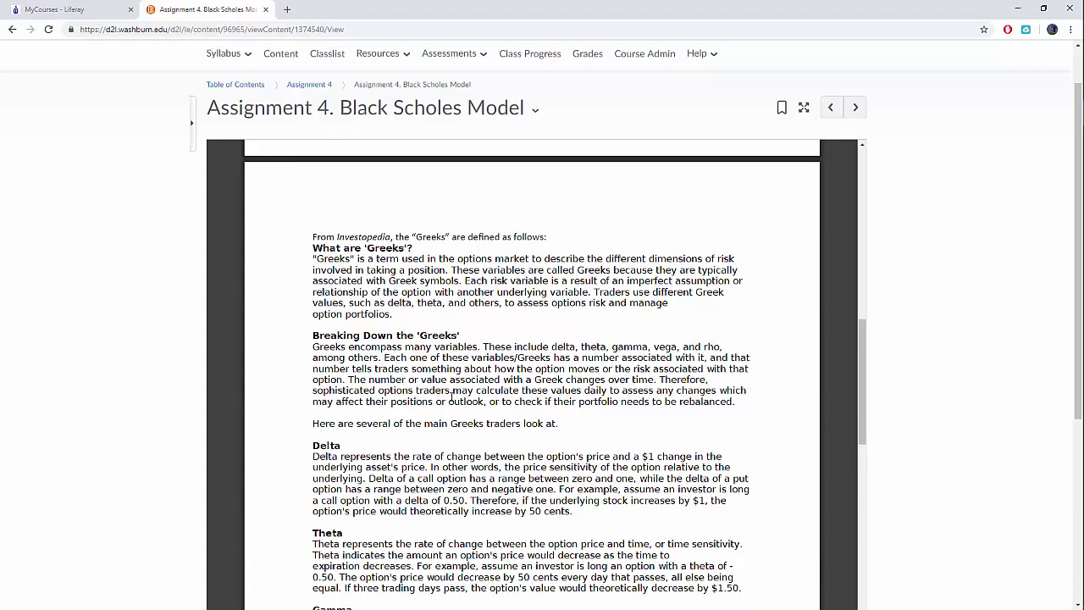
scroll(613, 397, up, 10)
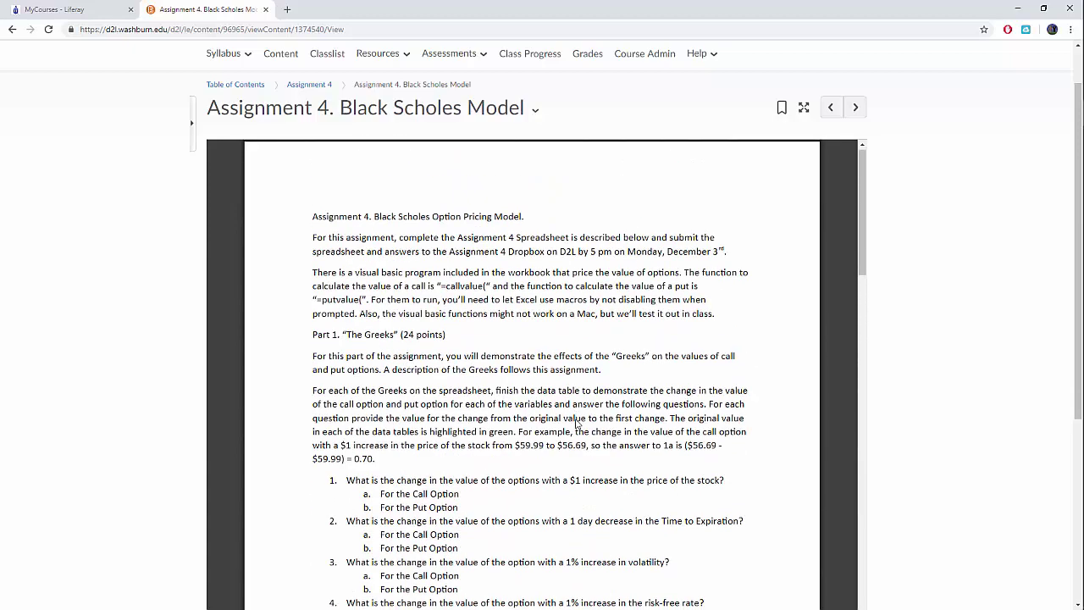
scroll(579, 410, up, 1)
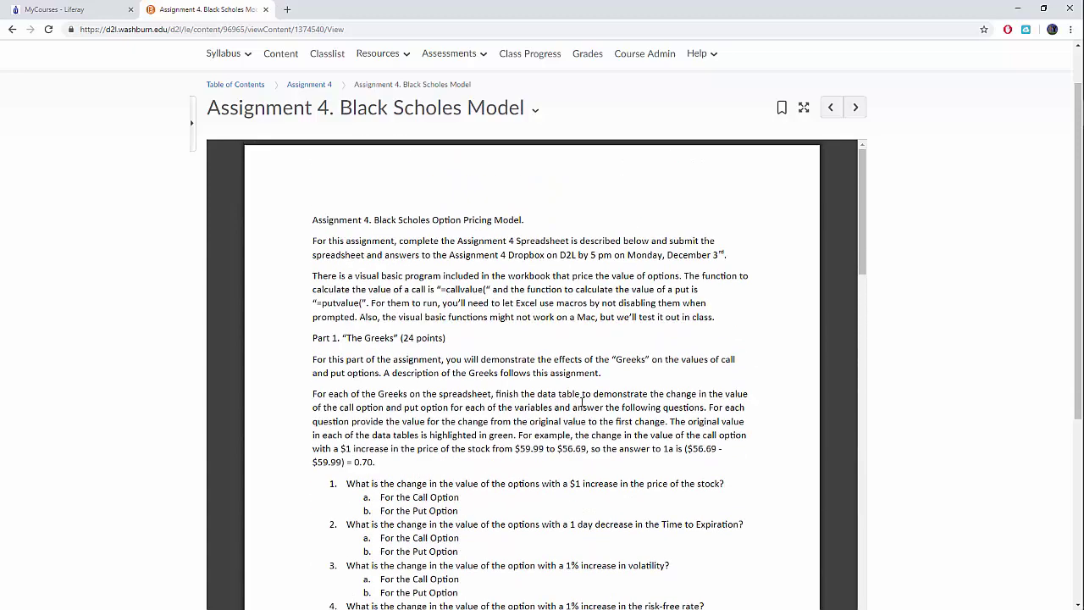
click(1018, 9)
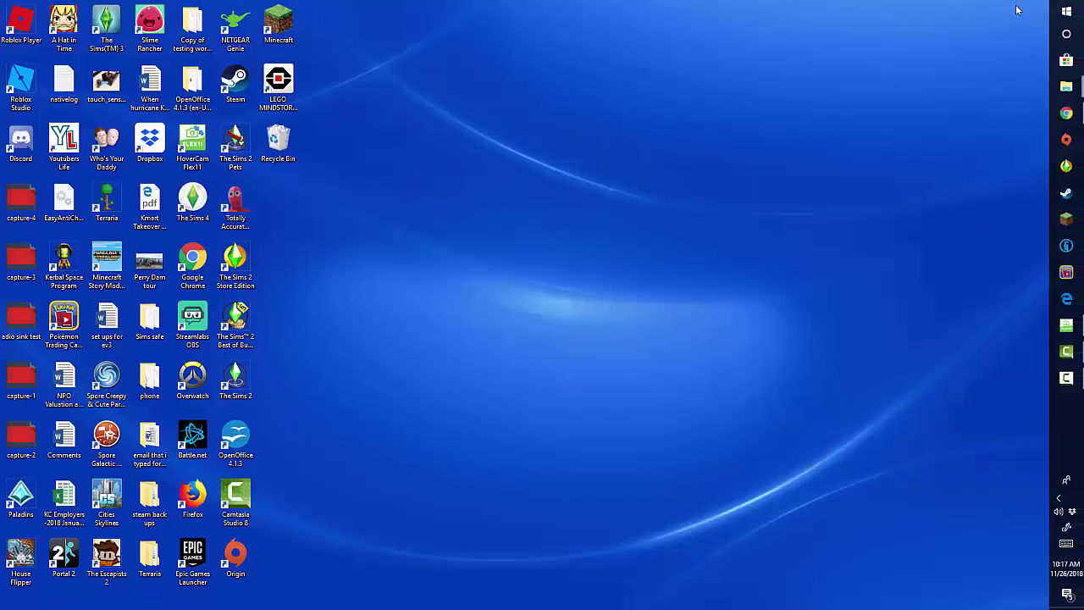
click(1066, 112)
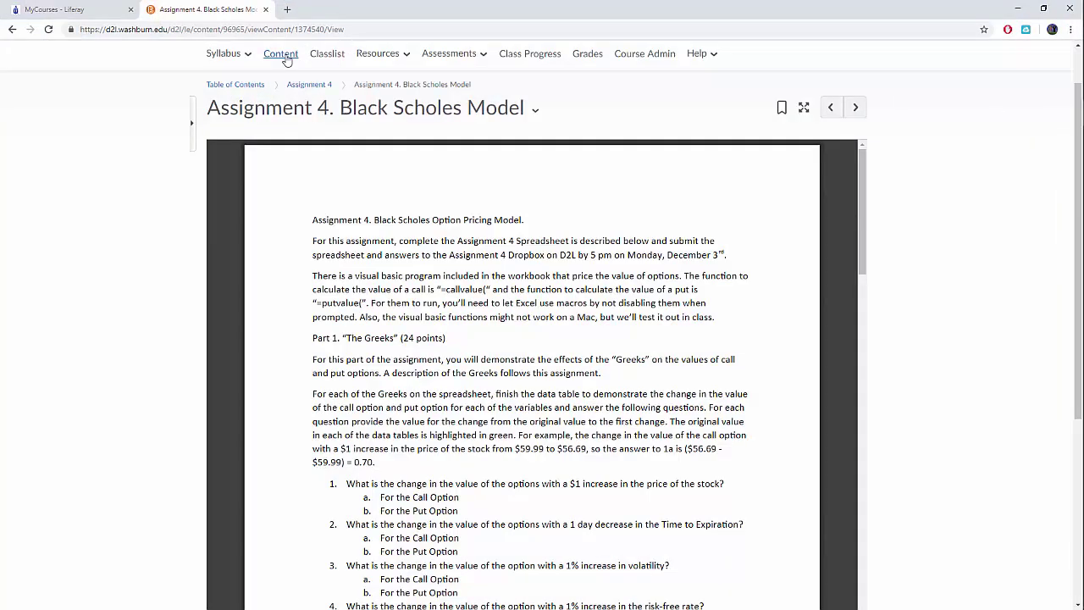
Step: Download the Excel spreadsheet "Assignment 4. Black Scholes Model.xlsm" from the Assignment 4 module
click(289, 56)
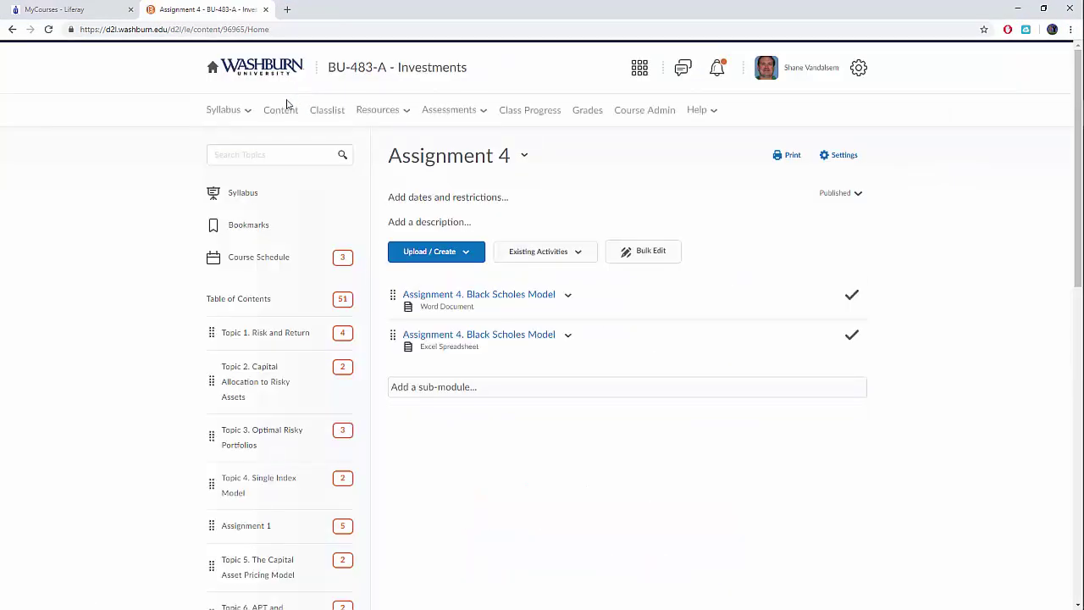
click(473, 335)
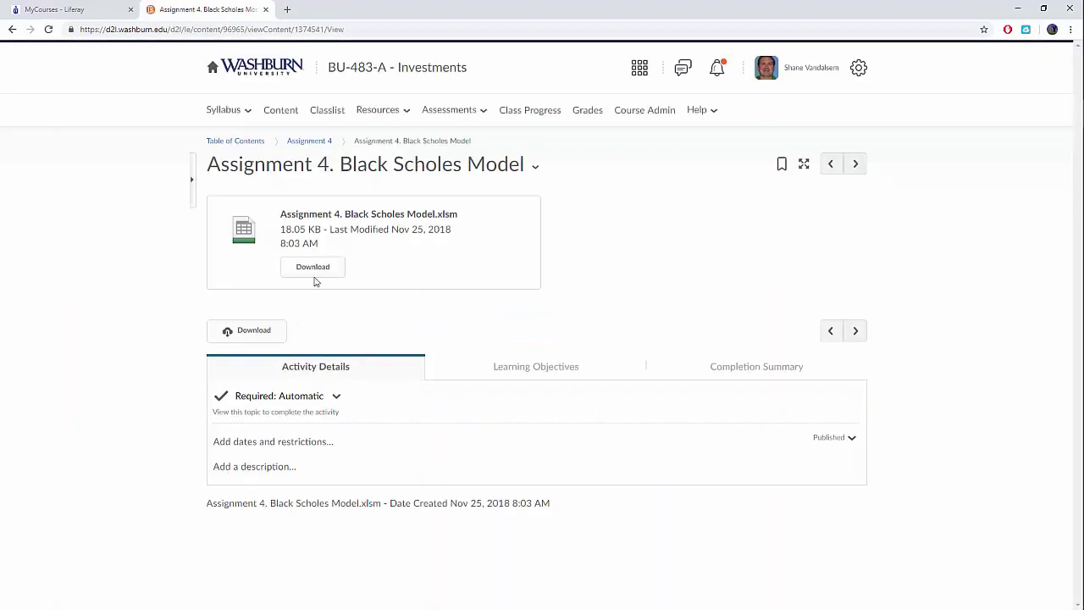
click(312, 268)
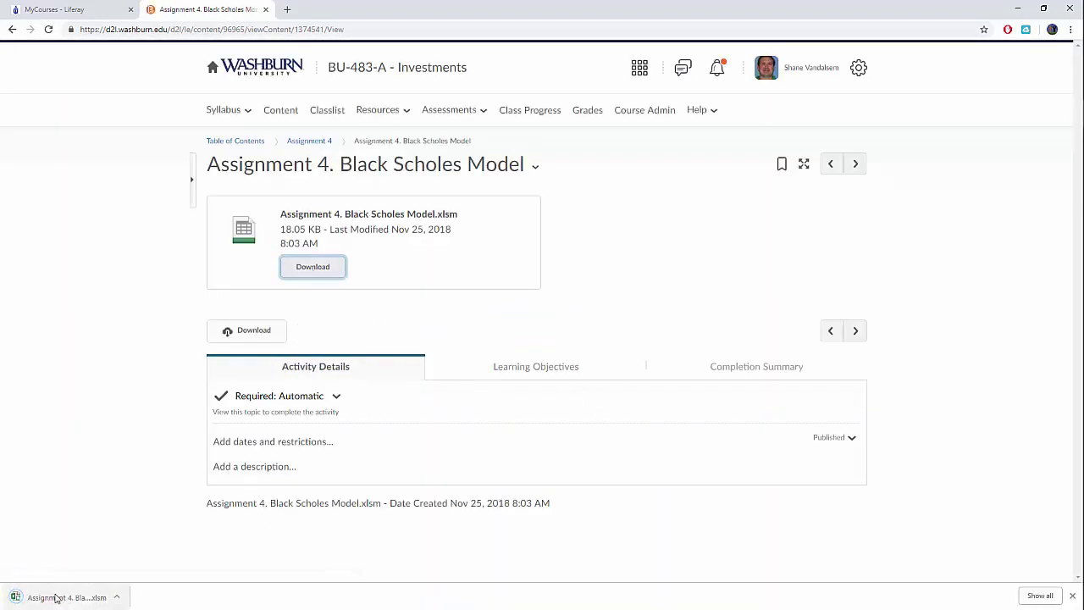
Step: Open the downloaded workbook in Excel with editing and macro content enabled, in a maximized window
click(55, 598)
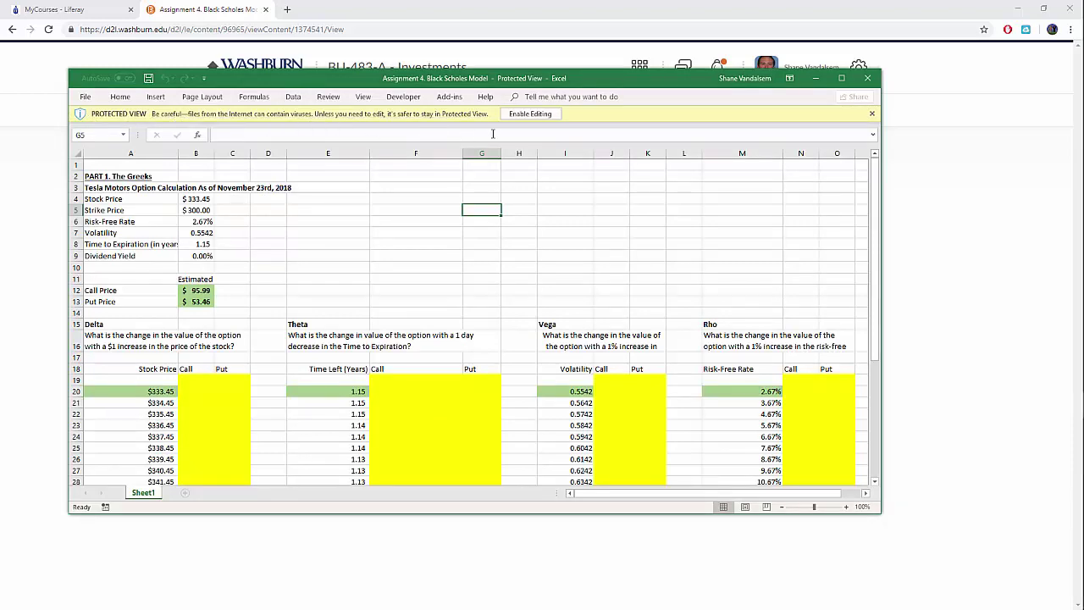
click(527, 116)
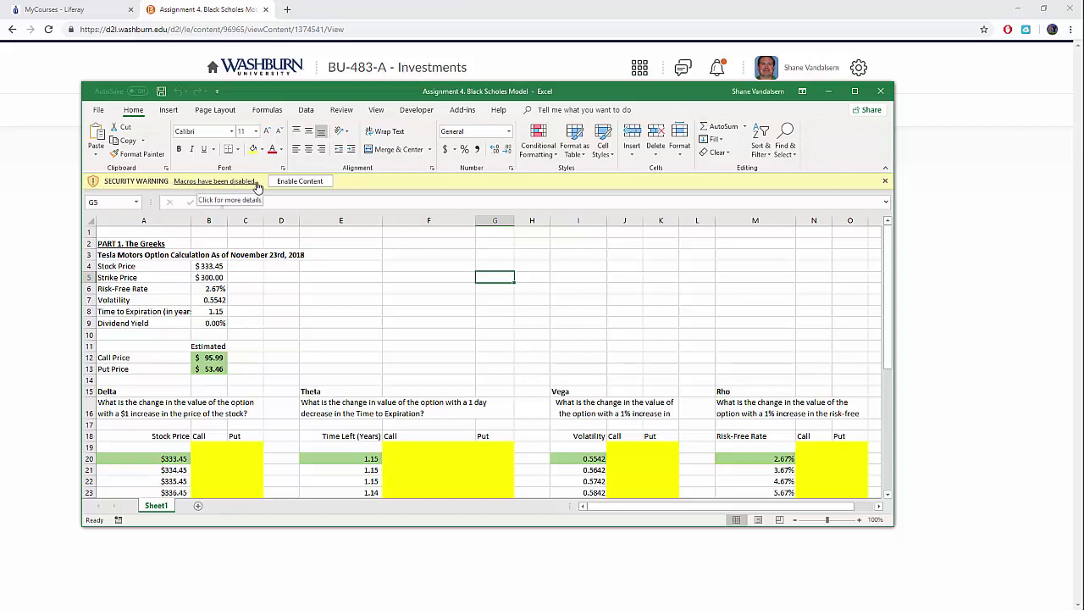
click(288, 181)
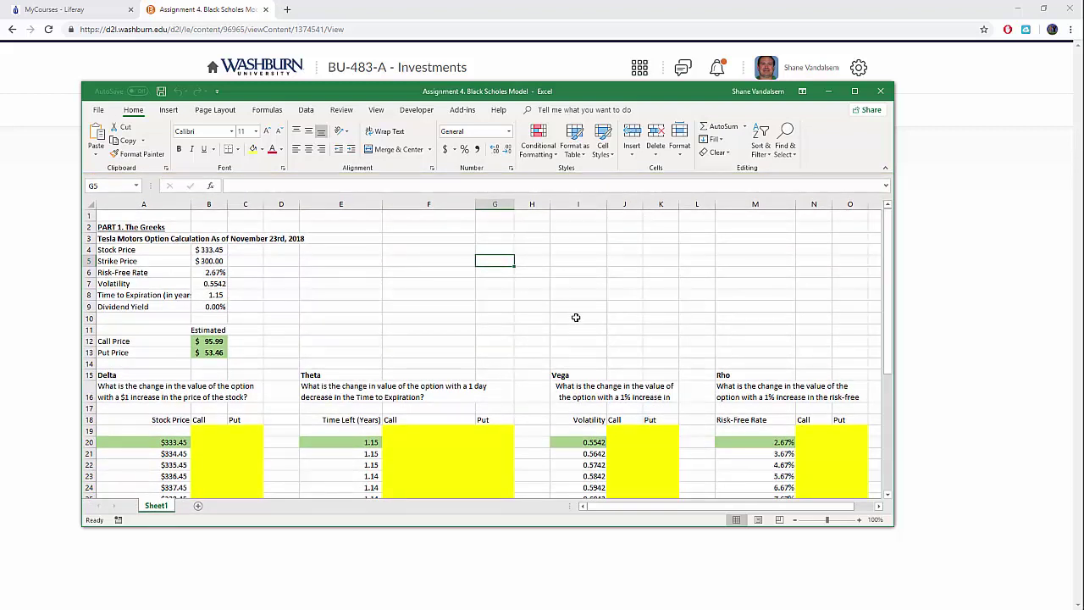
click(855, 90)
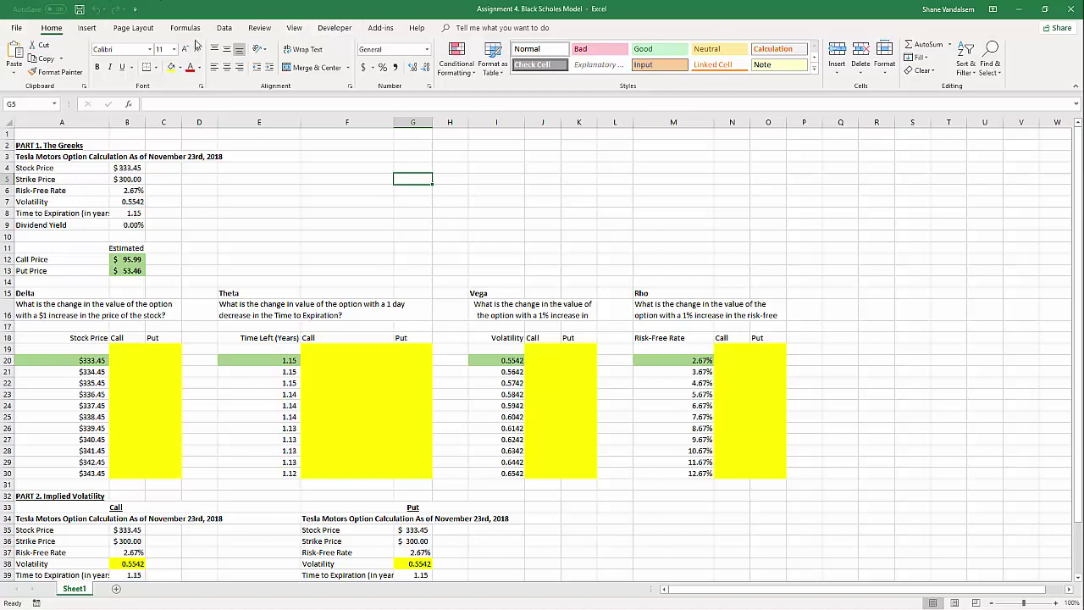
Step: Examine the putvalue and callvalue functions in the workbook's Visual Basic module, and return to the worksheet
click(335, 28)
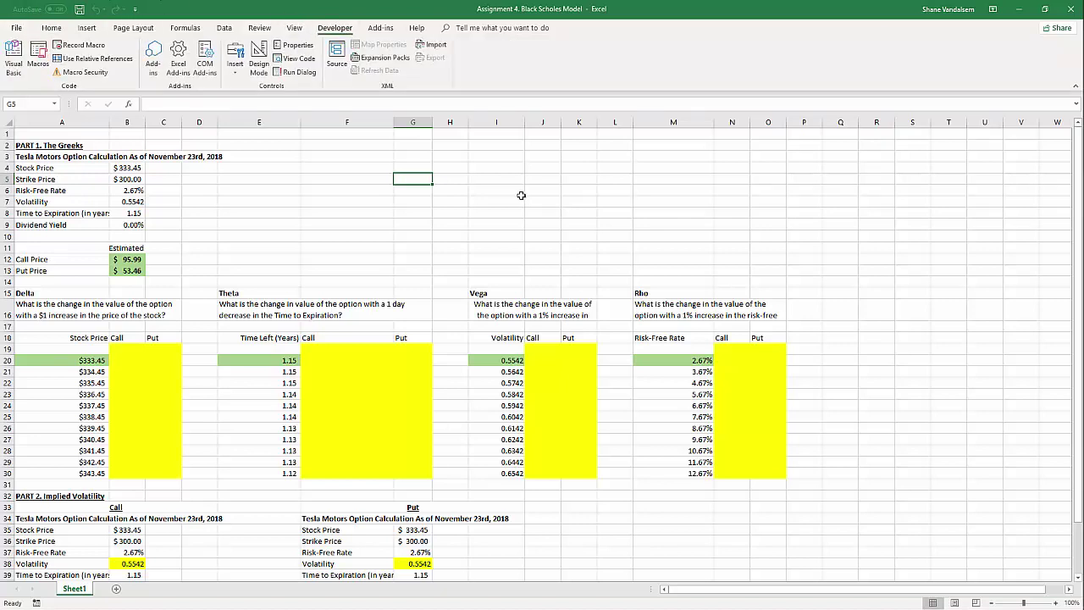
click(14, 64)
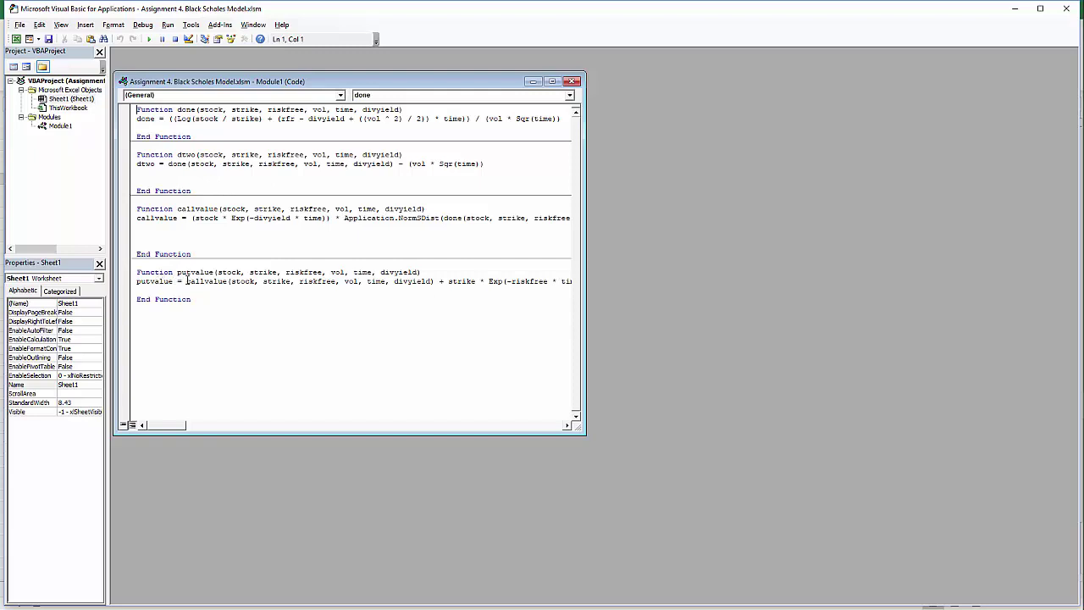
drag(187, 281, 227, 288)
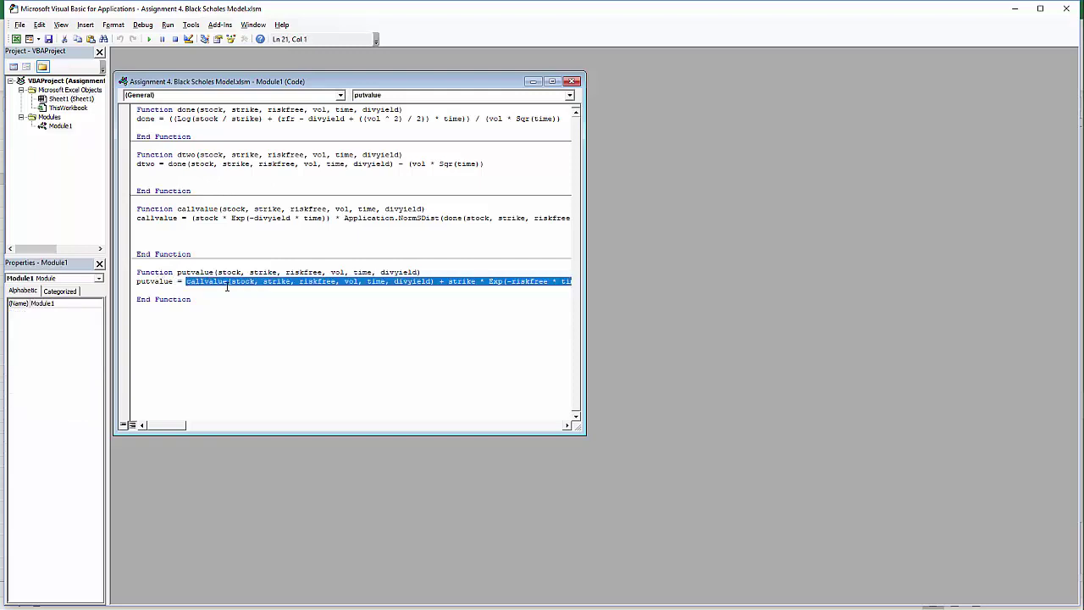
click(175, 218)
drag(137, 215, 177, 221)
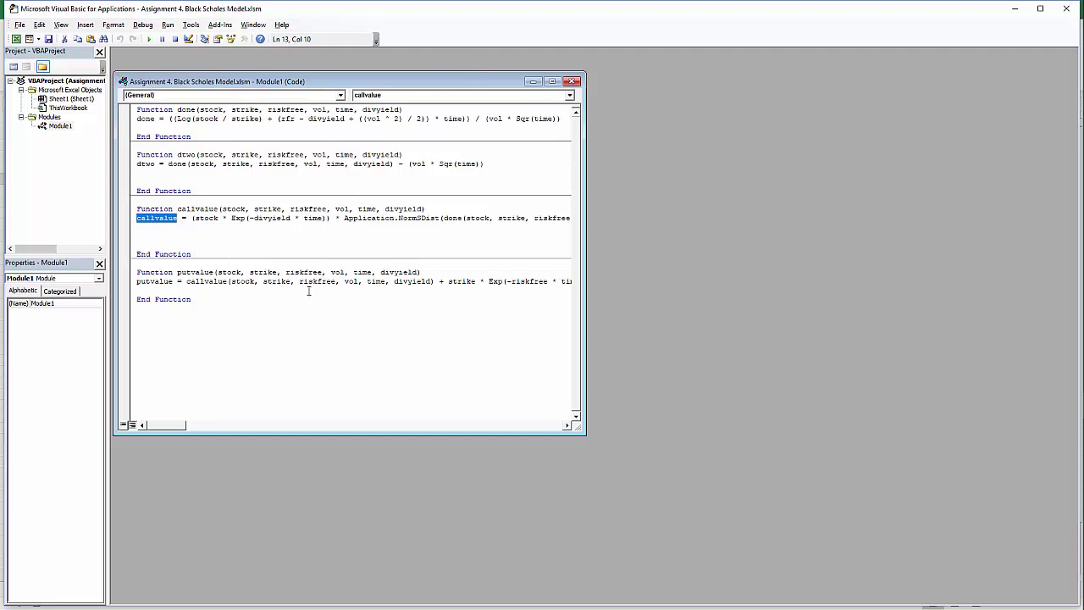
click(579, 82)
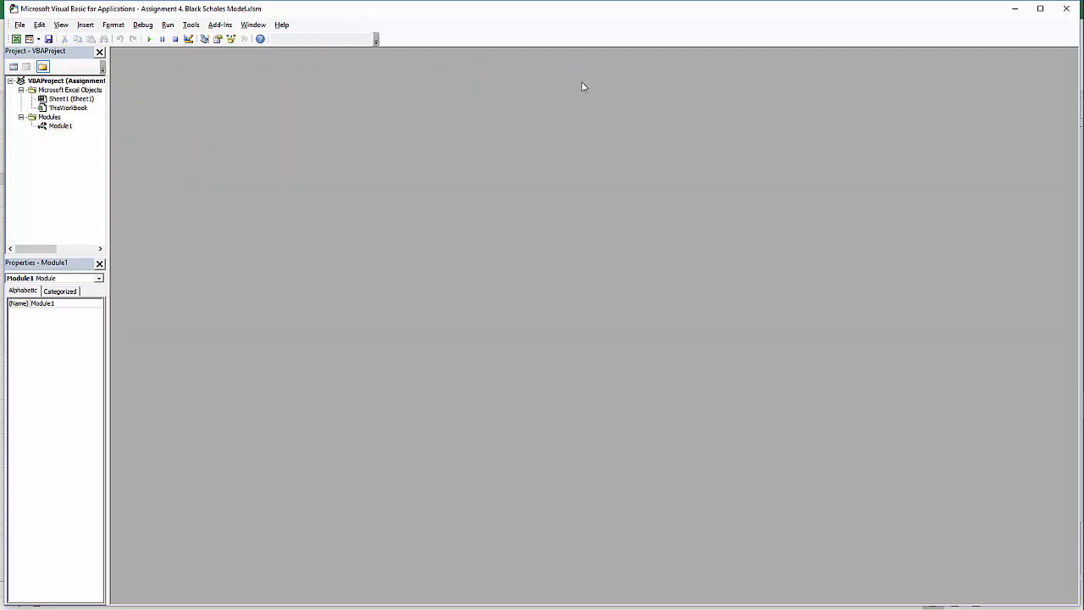
click(1066, 7)
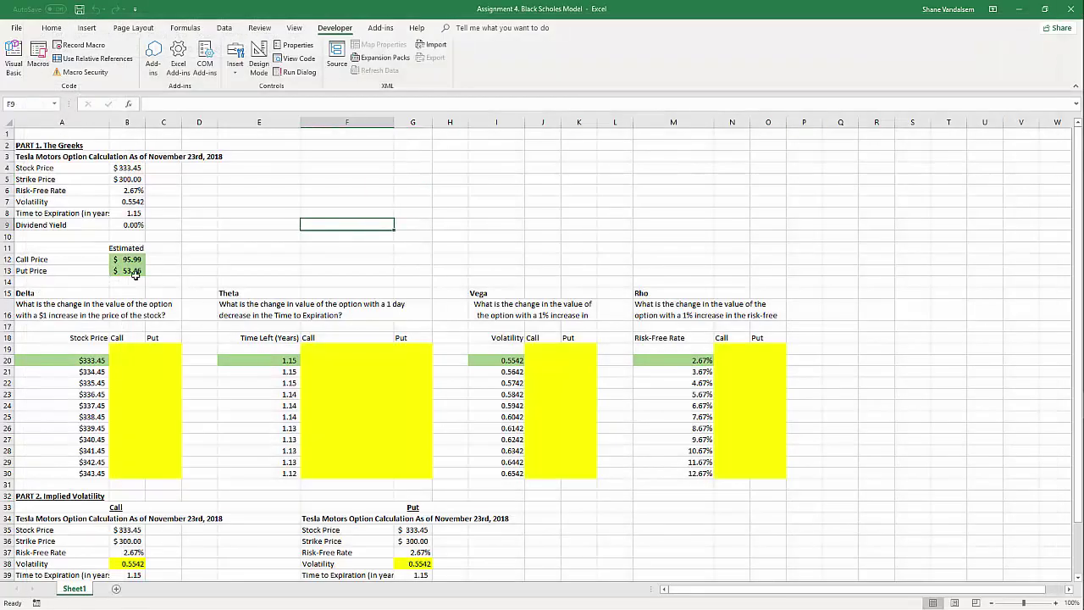
Step: Inspect the formulas behind the Time to Expiration in B8 and the estimated Call Price in B12
click(219, 268)
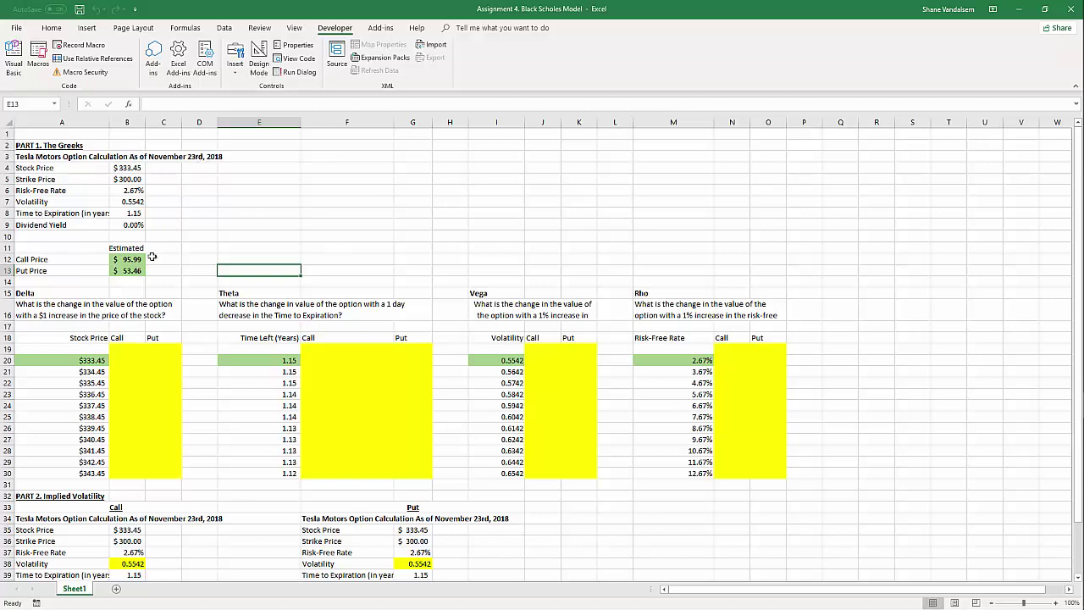
click(125, 212)
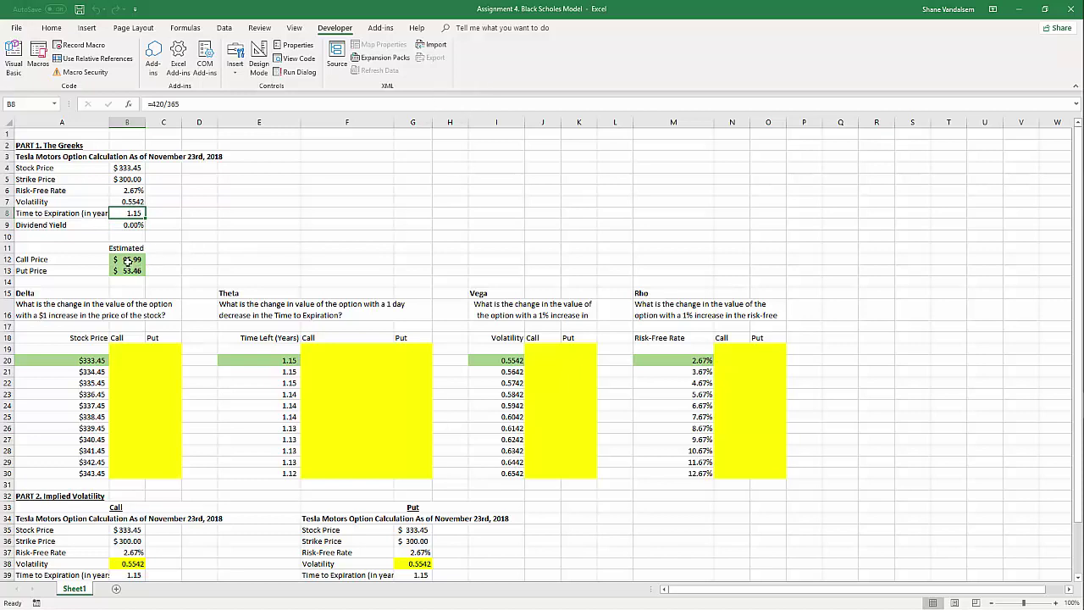
click(127, 260)
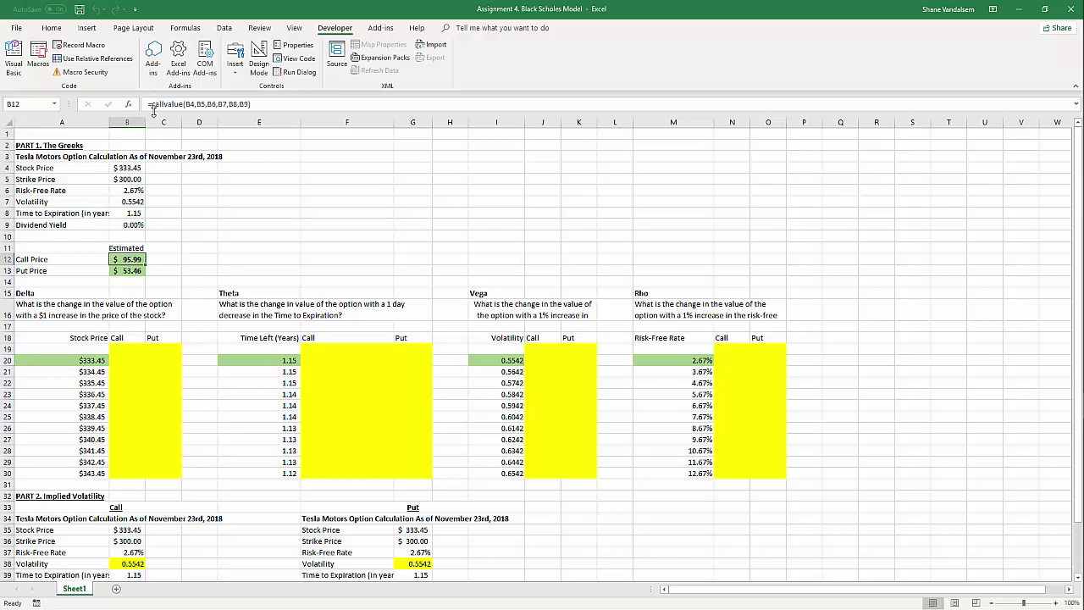
Step: Inspect the formulas behind the estimated Call Price in B12 and Put Price in B13, and look over the Greeks and Implied Volatility sections
click(123, 270)
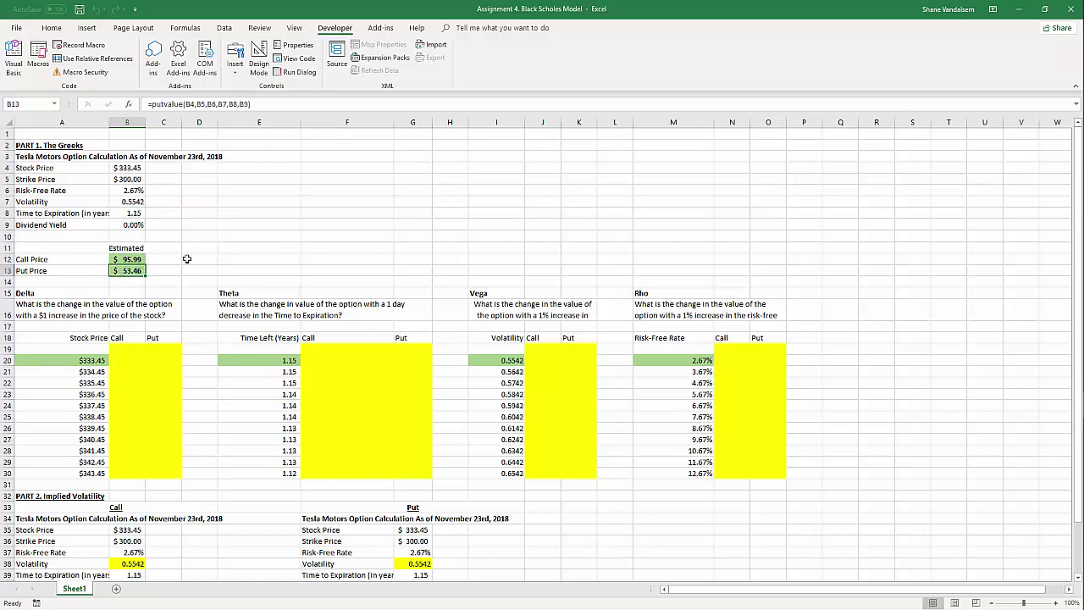
shift+click(132, 259)
click(131, 258)
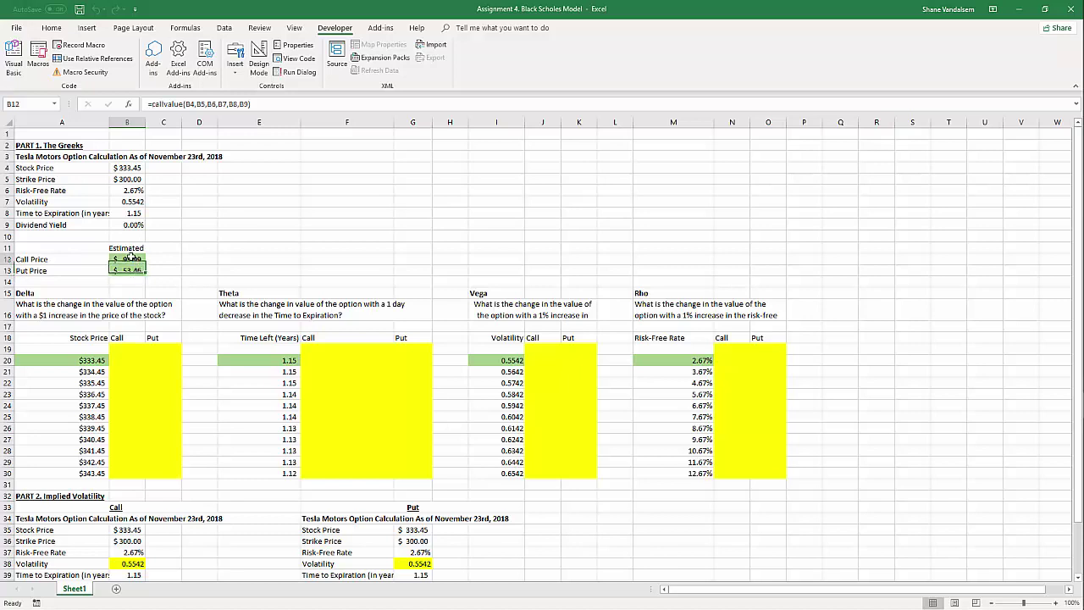
key(Return)
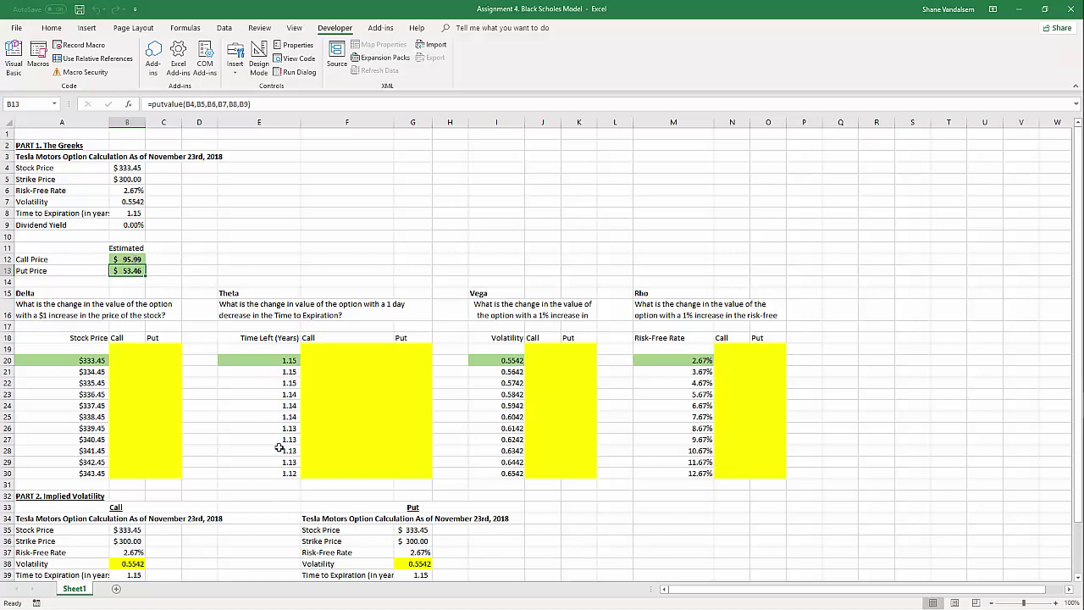
scroll(288, 423, down, 3)
scroll(288, 424, up, 3)
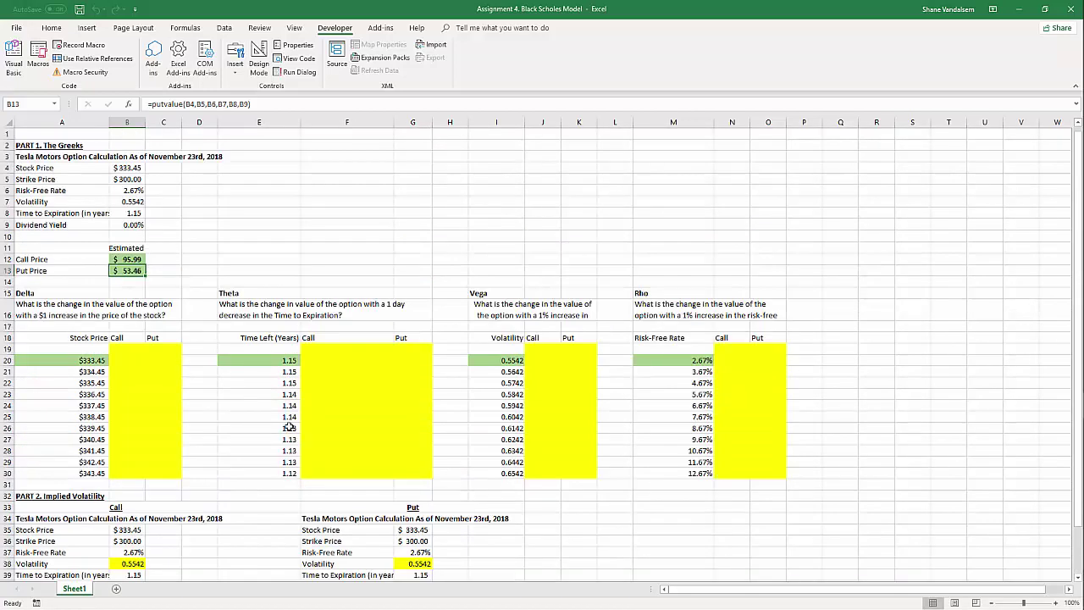
click(127, 258)
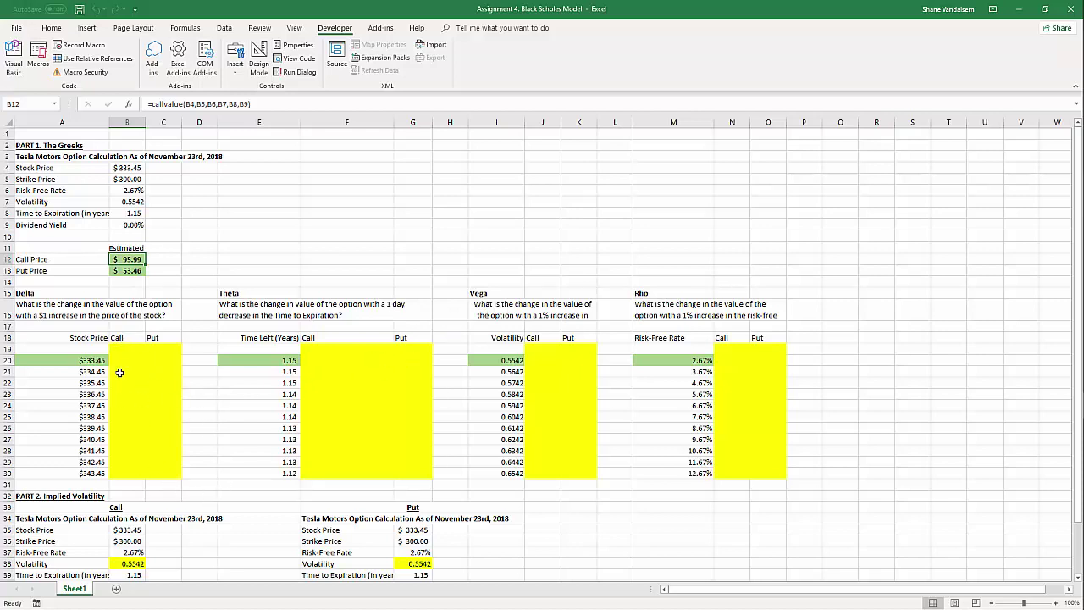
scroll(172, 383, down, 2)
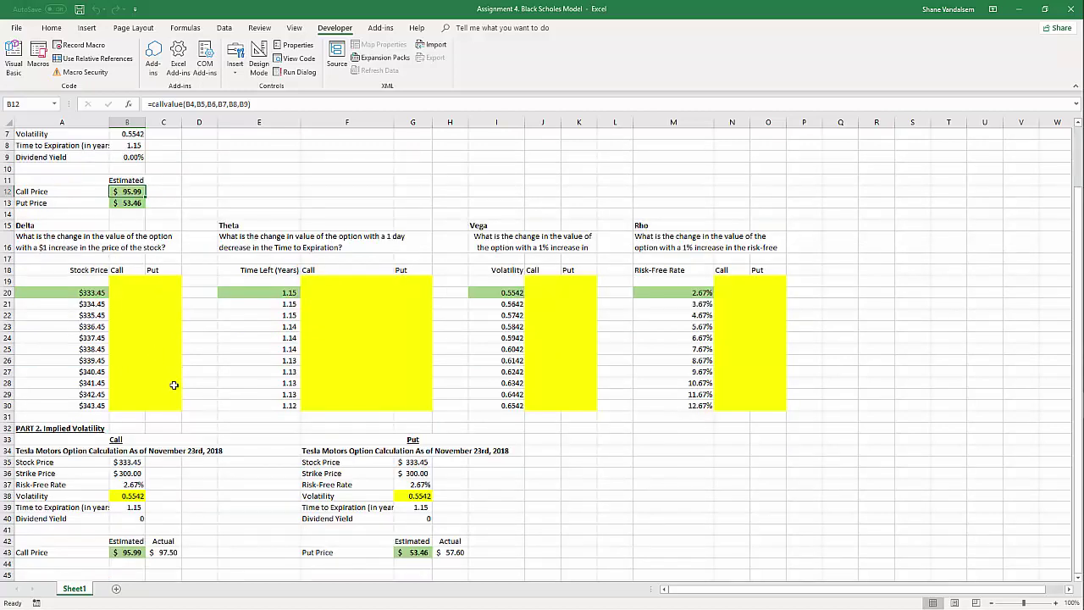
scroll(239, 423, down, 2)
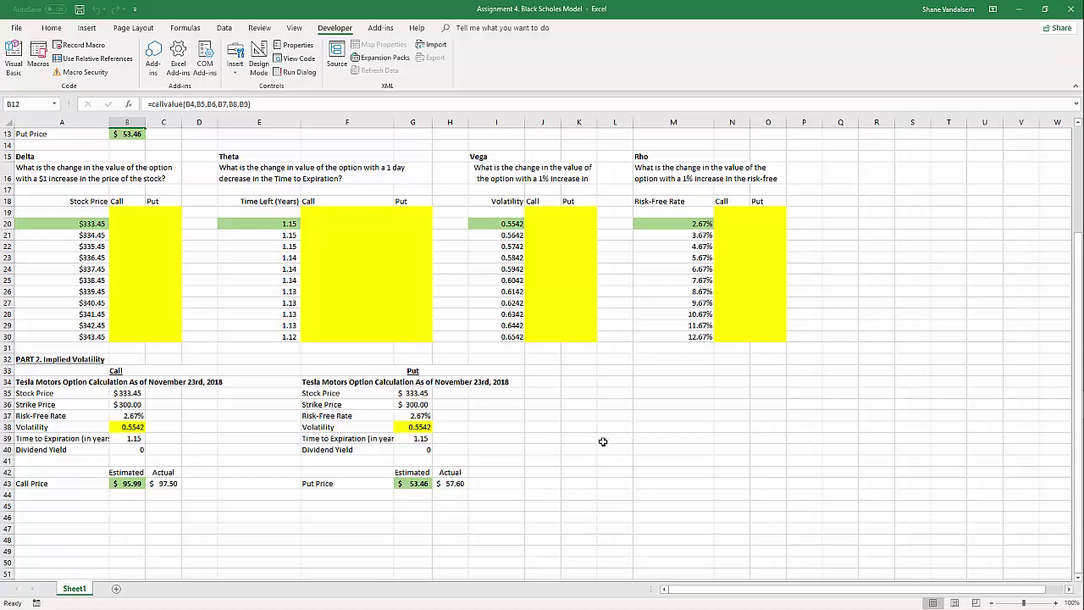
scroll(247, 415, up, 4)
Step: Link the Delta table's Call header cell B19 to the estimated Call Price in B12
click(127, 349)
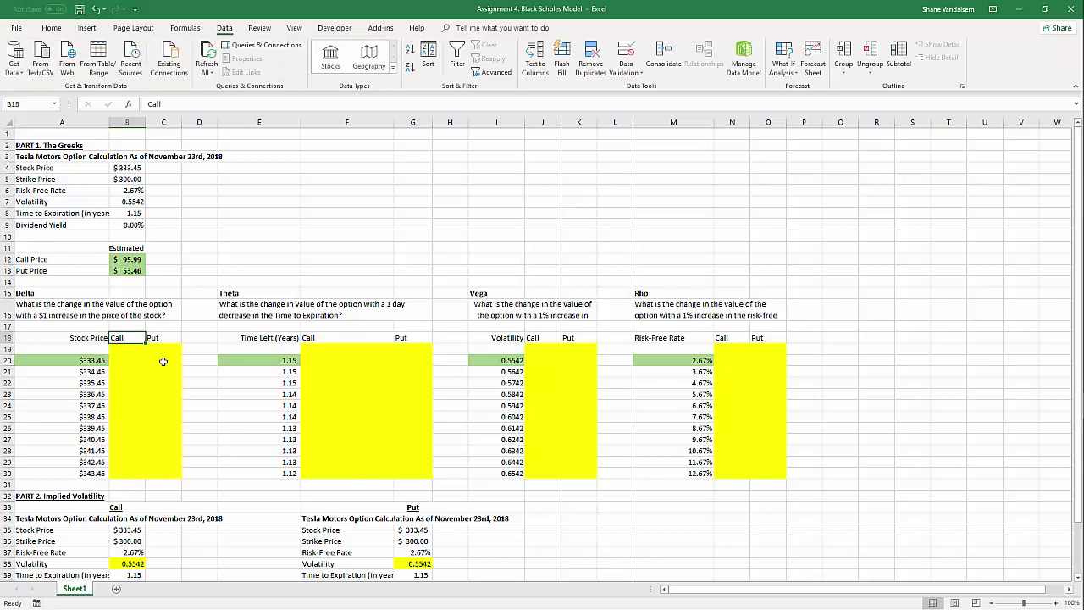
key(Down)
text(=)
key(Up)
key(Up)
key(Up)
key(Up)
key(Up)
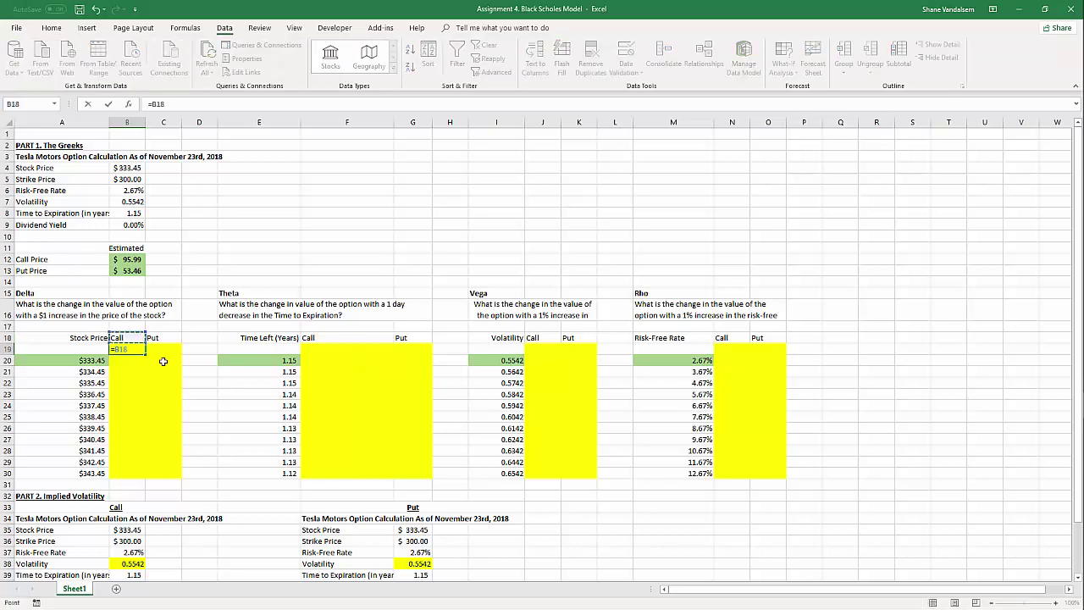
key(Up)
key(Up)
key(Up)
key(Down)
key(Return)
Step: Link the Delta table's Put header cell C19 to the estimated Put Price in B13
key(Right)
key(Up)
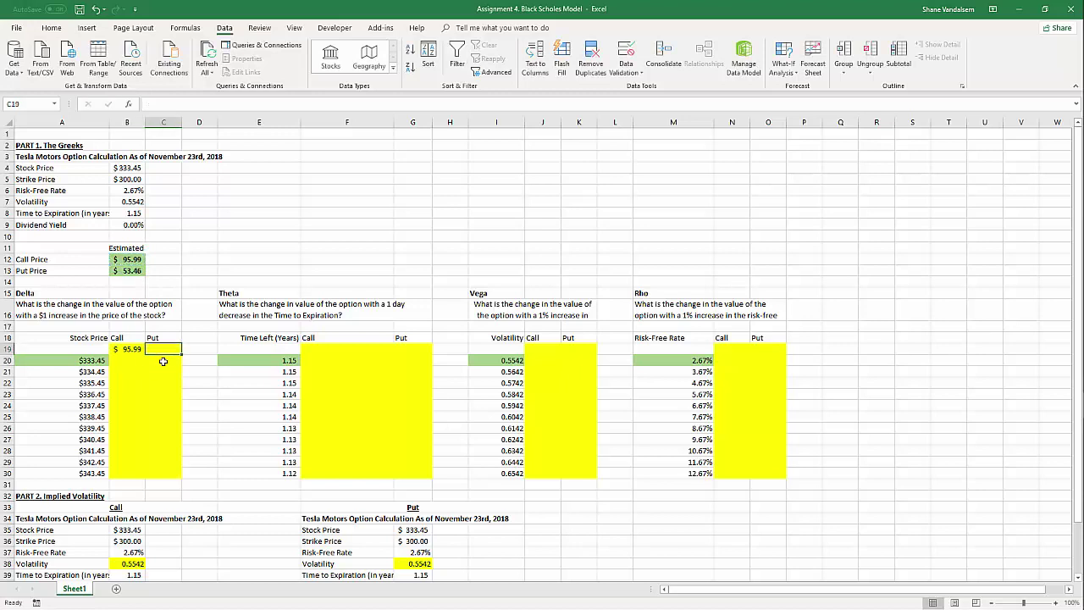
text(=)
key(Up)
key(Up)
key(Up)
key(Up)
key(Up)
key(Up)
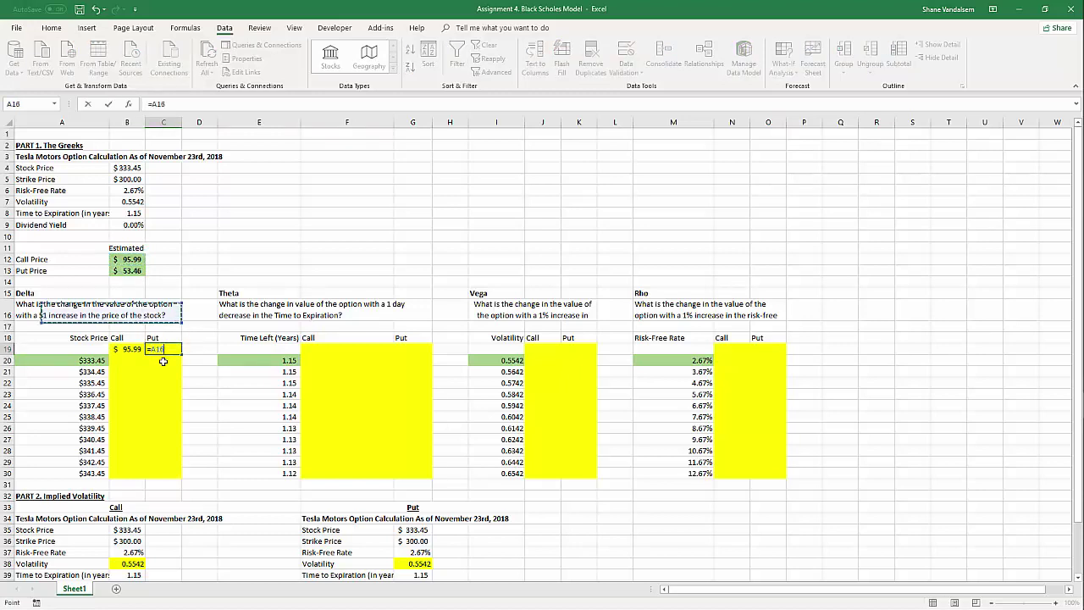
key(Left)
key(Return)
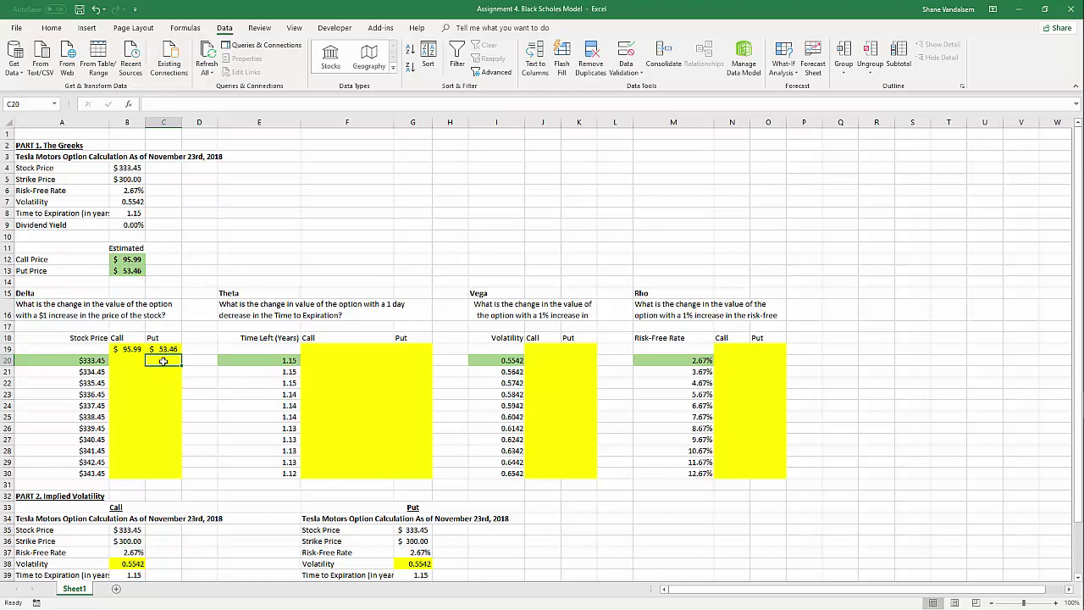
Step: Create a what-if data table over A19:C21 with the stock price cell B4 as the column input cell
click(93, 344)
drag(123, 360, 173, 378)
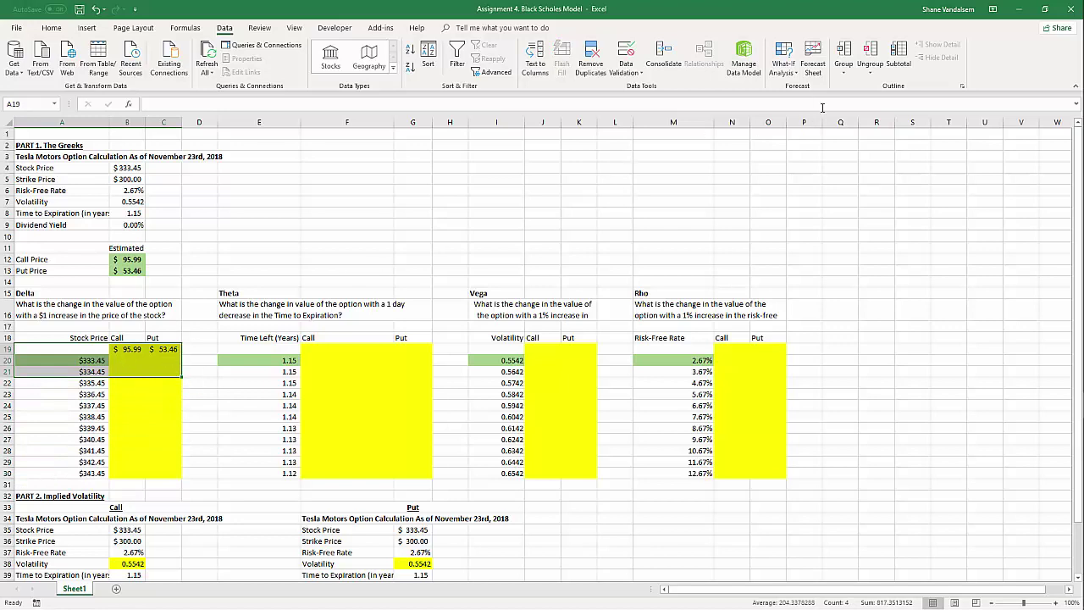
click(784, 67)
click(800, 110)
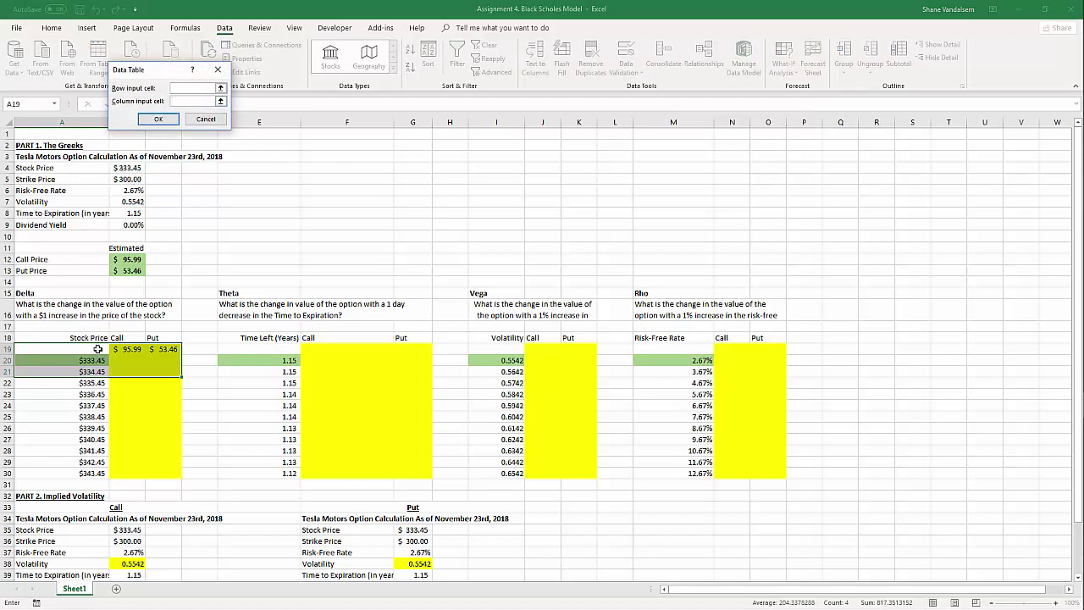
click(127, 169)
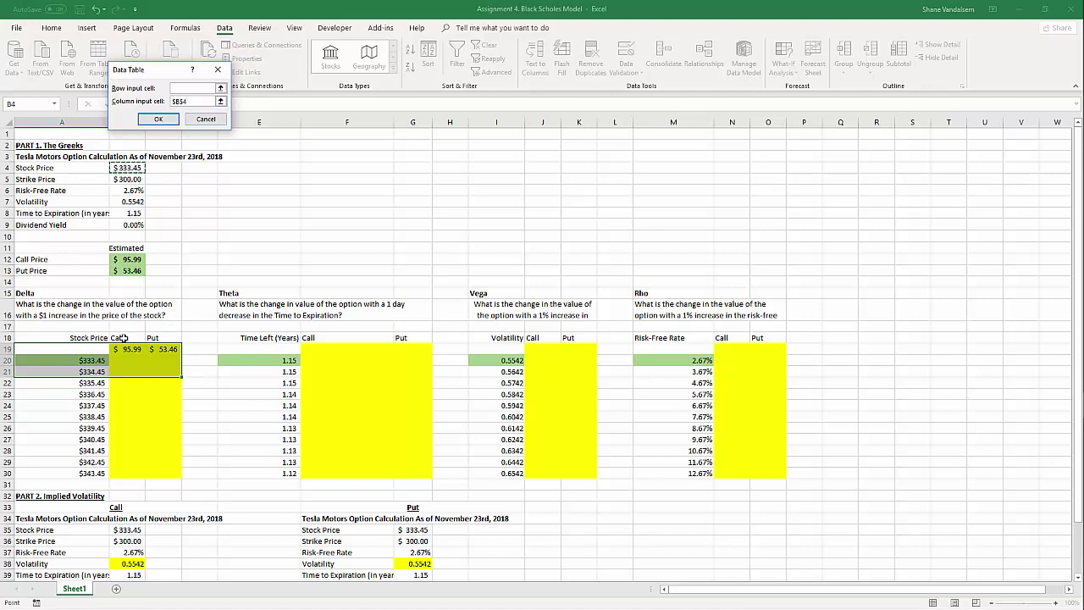
click(159, 118)
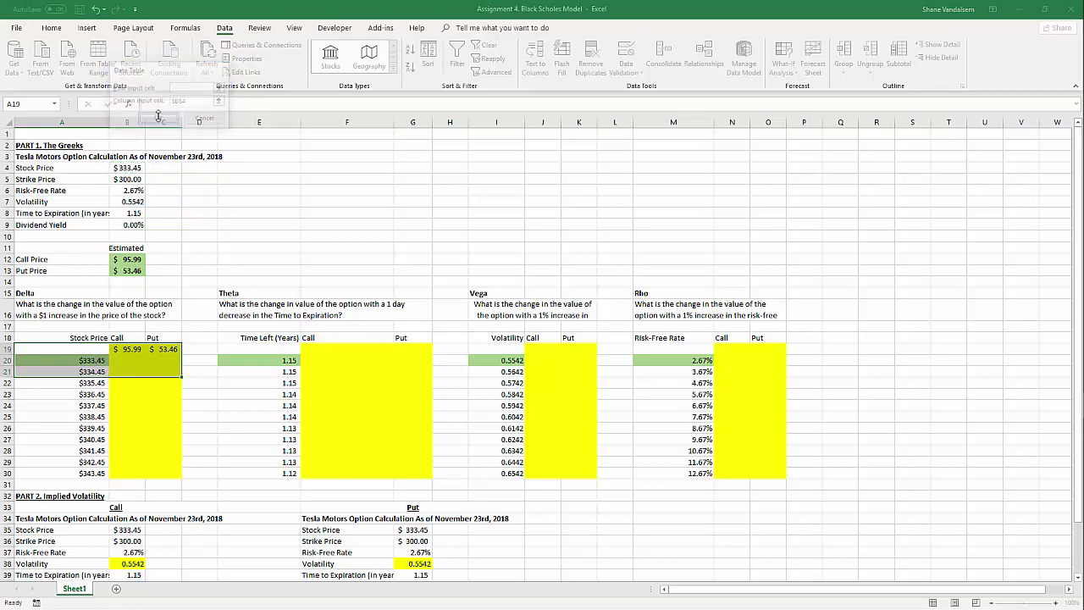
click(219, 269)
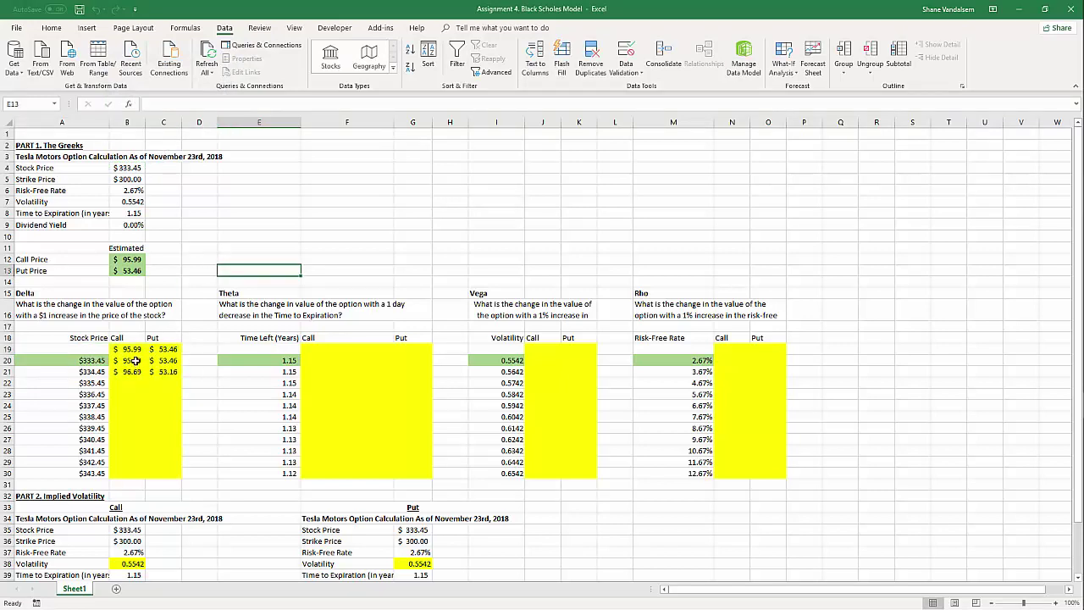
Step: Calculate the call option's change for a $1 stock price increase in D23 with the formula =B21-B20
click(207, 398)
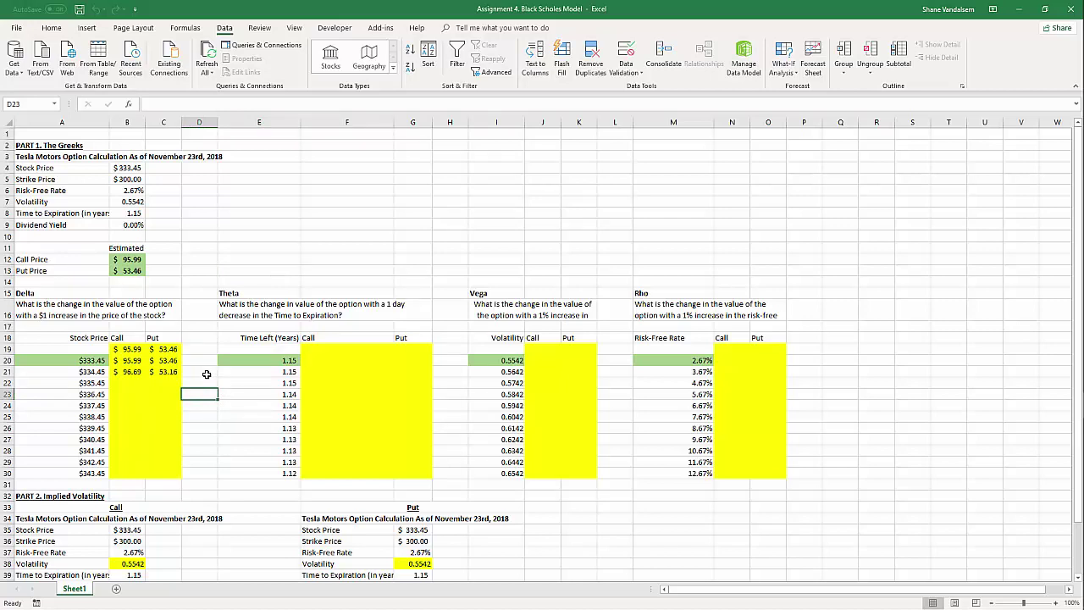
text(=)
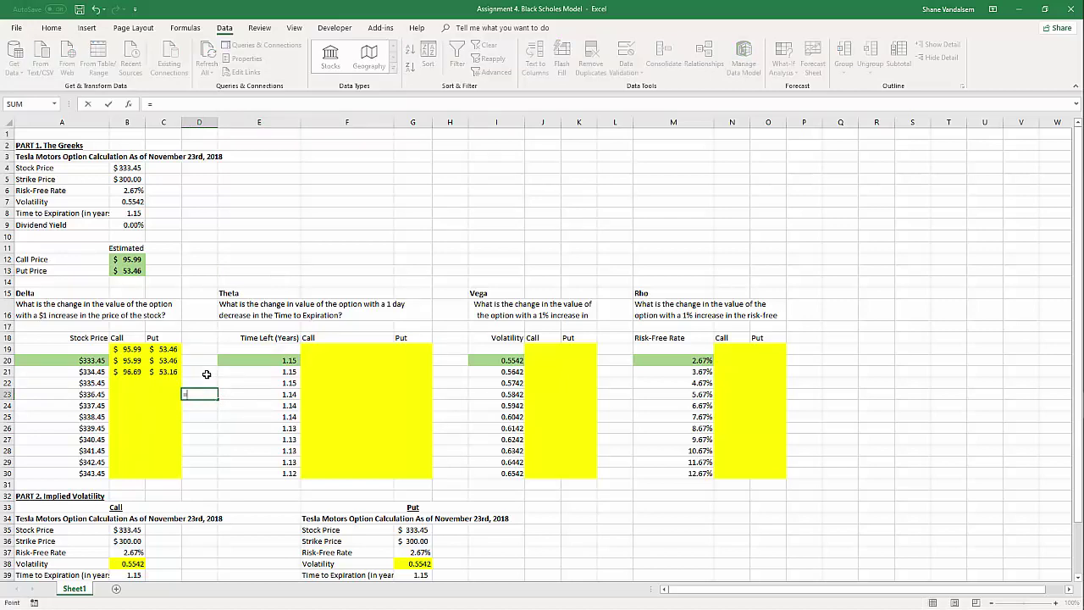
key(Up)
key(Up)
key(Left)
key(Left)
text(-)
key(Up)
key(Up)
key(Left)
key(Left)
key(Up)
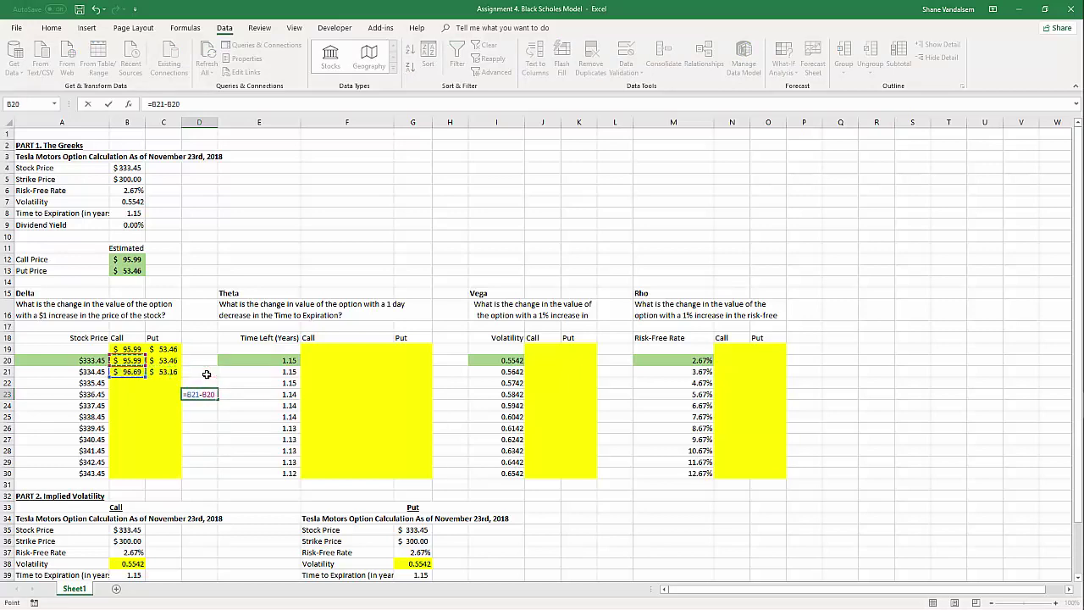
key(ctrl+Return)
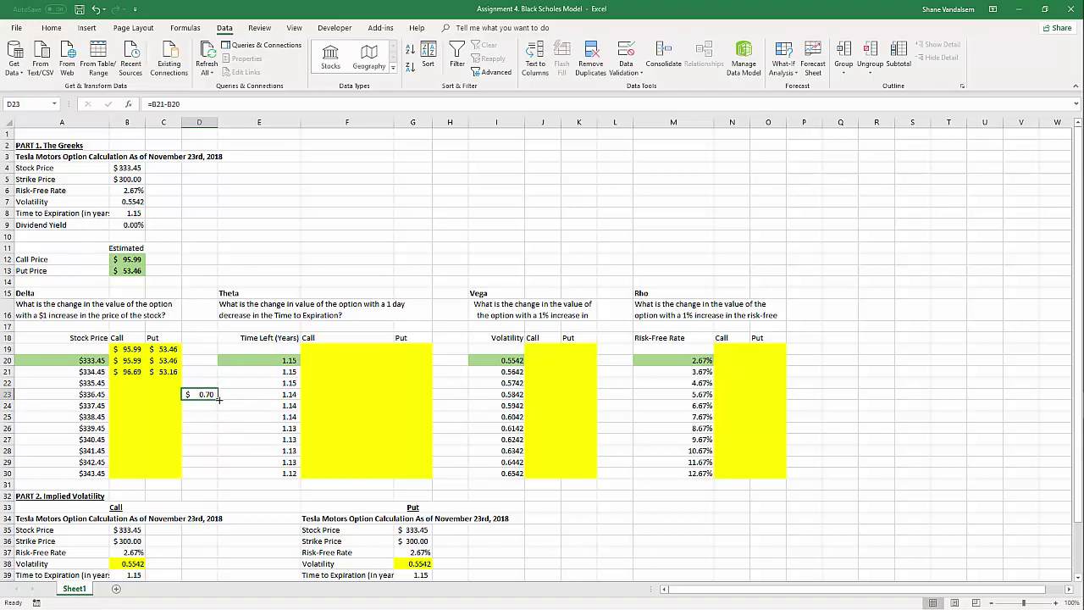
Step: Apply the comma number style to the call delta in D23
right_click(209, 396)
key(Escape)
click(51, 27)
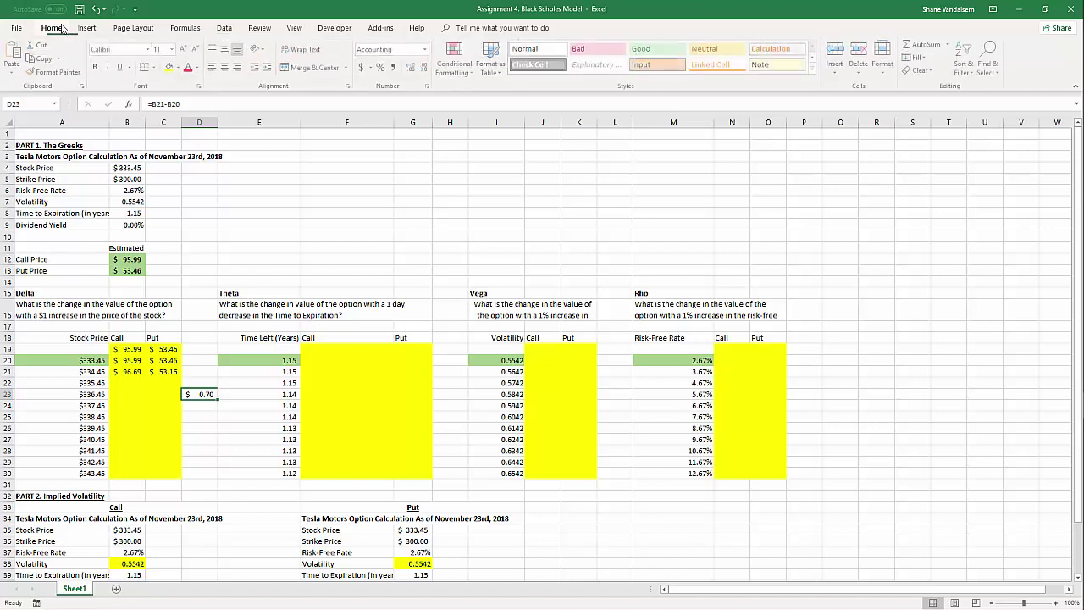
click(396, 67)
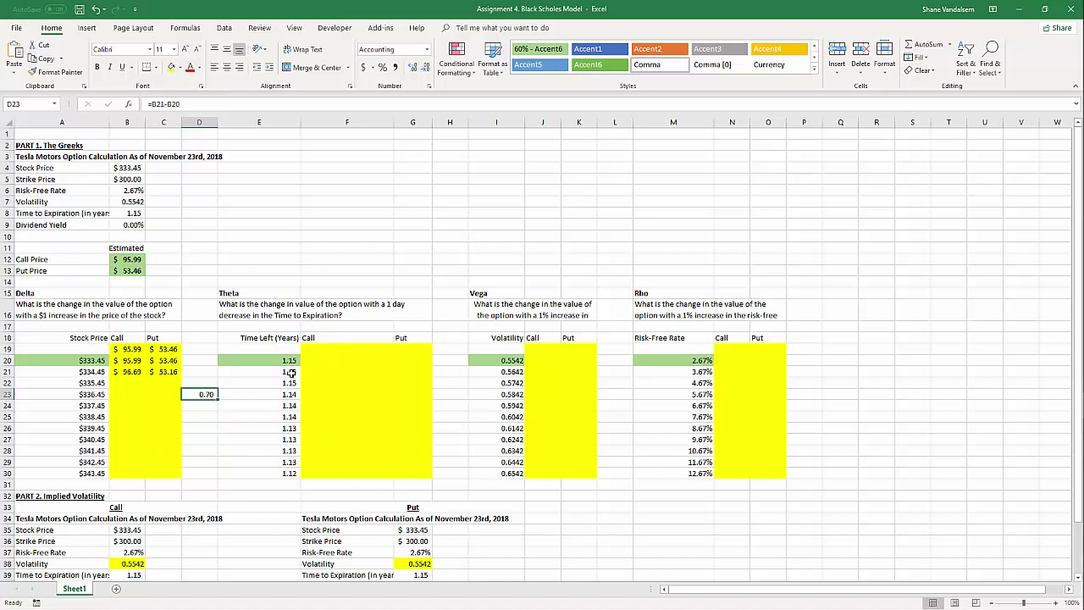
Step: Examine the exact Time Left values in the Theta table's column E, comparing E20 with the one-day decreases below it
drag(291, 373, 292, 383)
click(324, 405)
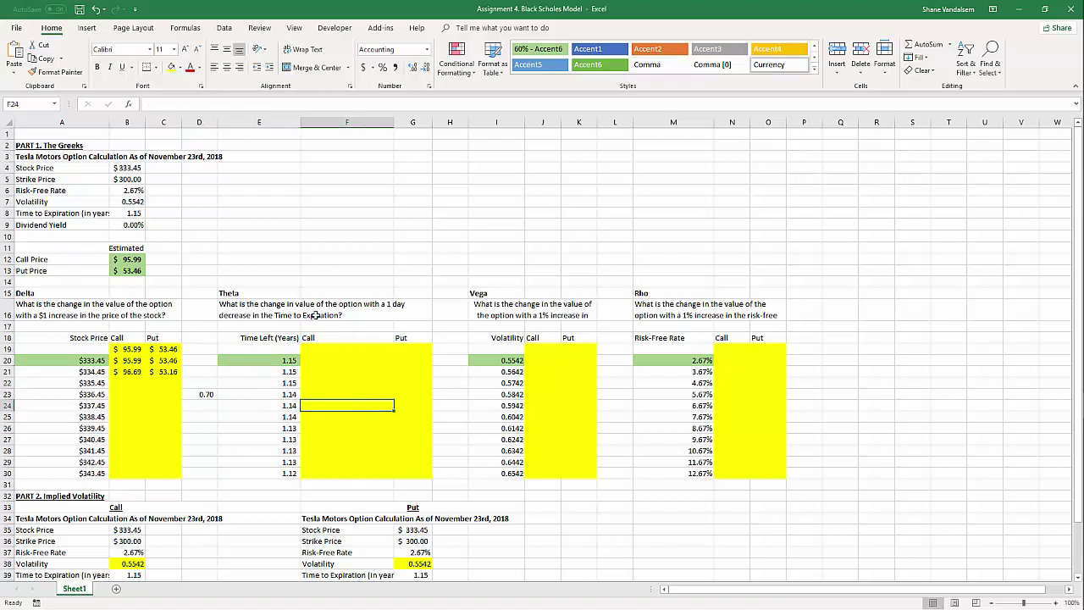
click(287, 373)
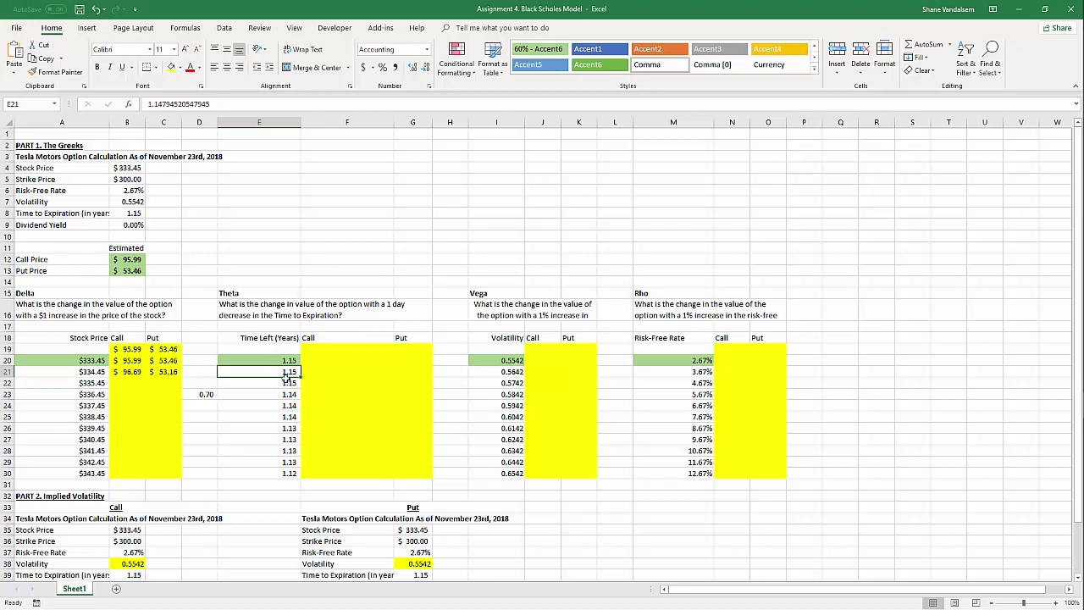
click(278, 361)
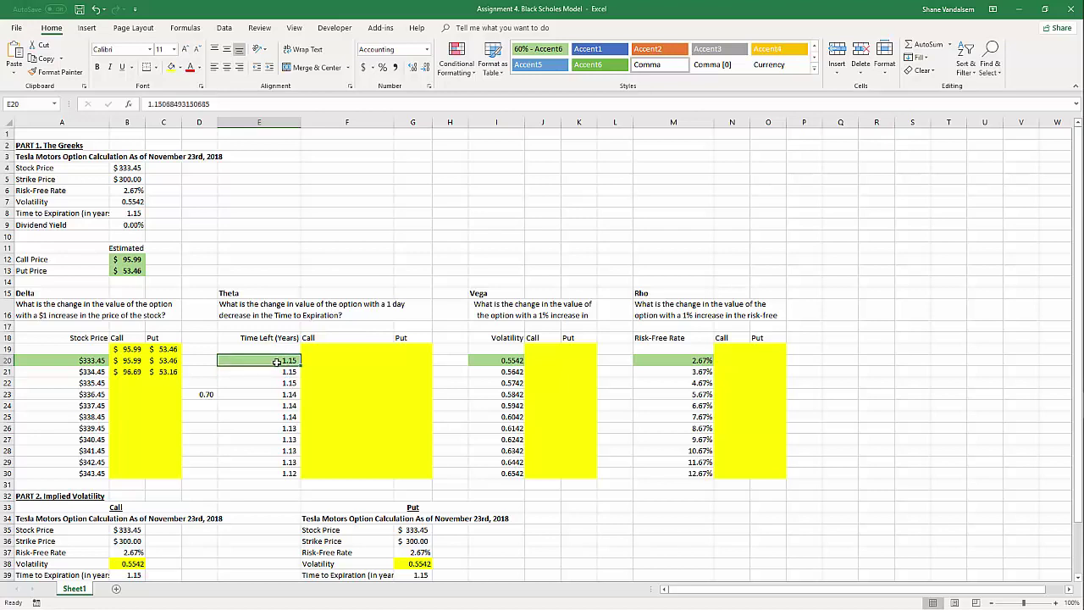
click(279, 371)
click(282, 359)
click(278, 369)
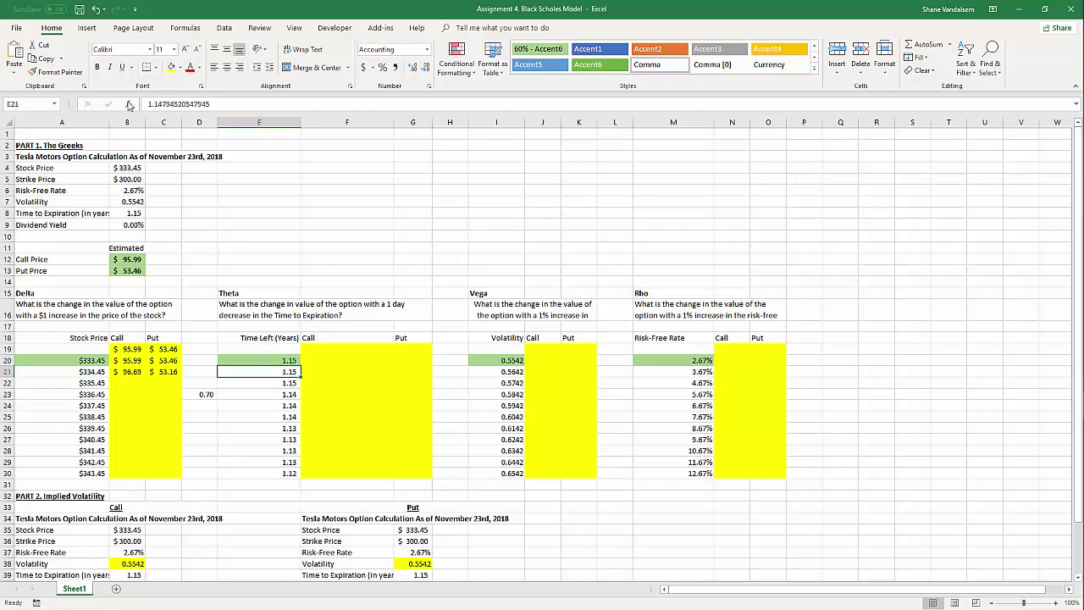
click(265, 383)
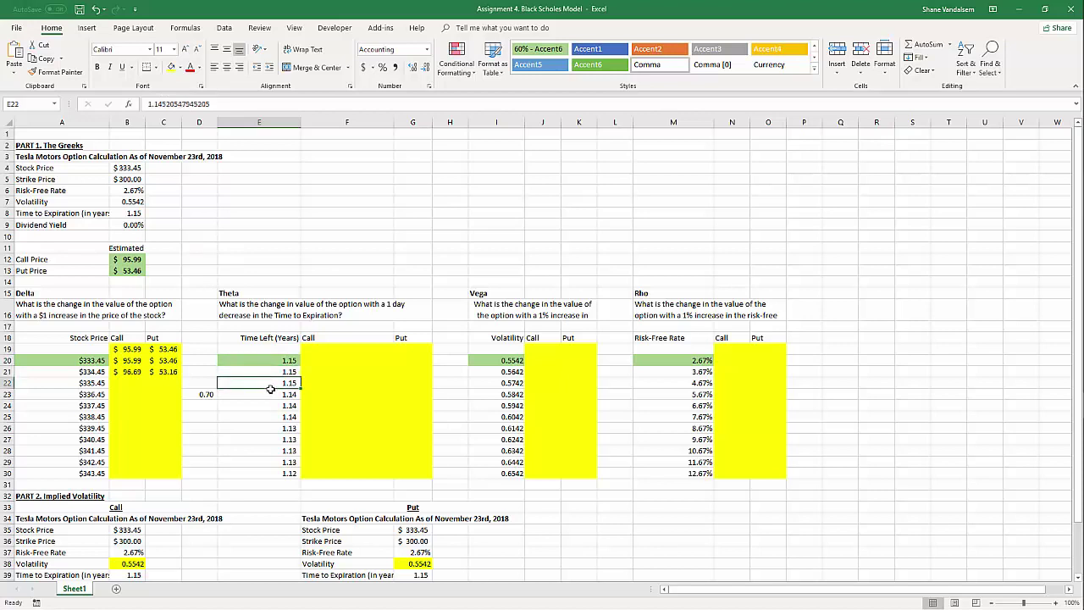
click(269, 405)
click(269, 417)
click(269, 428)
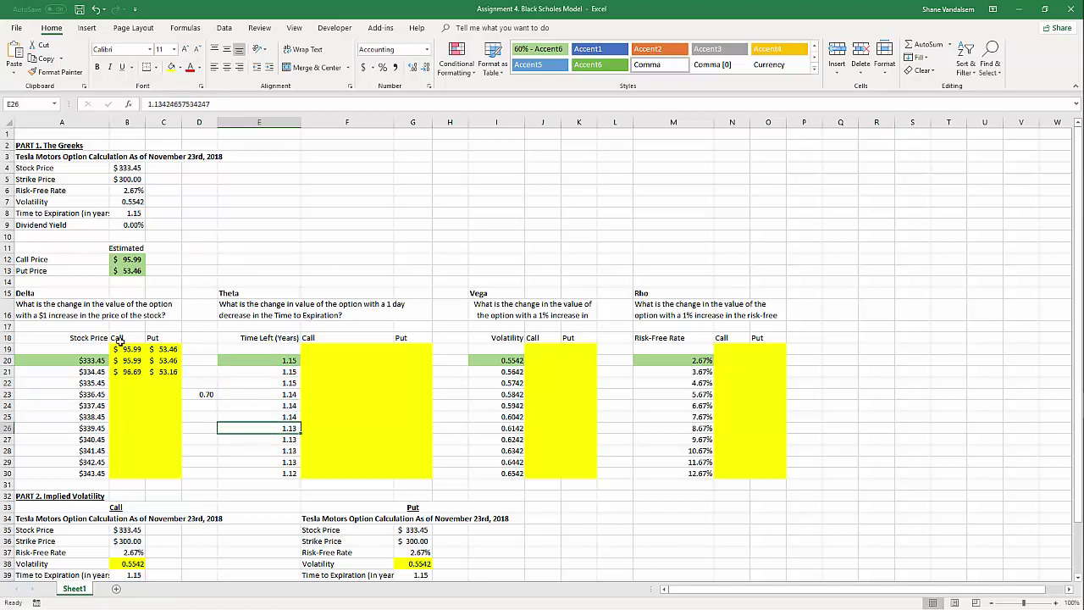
click(200, 392)
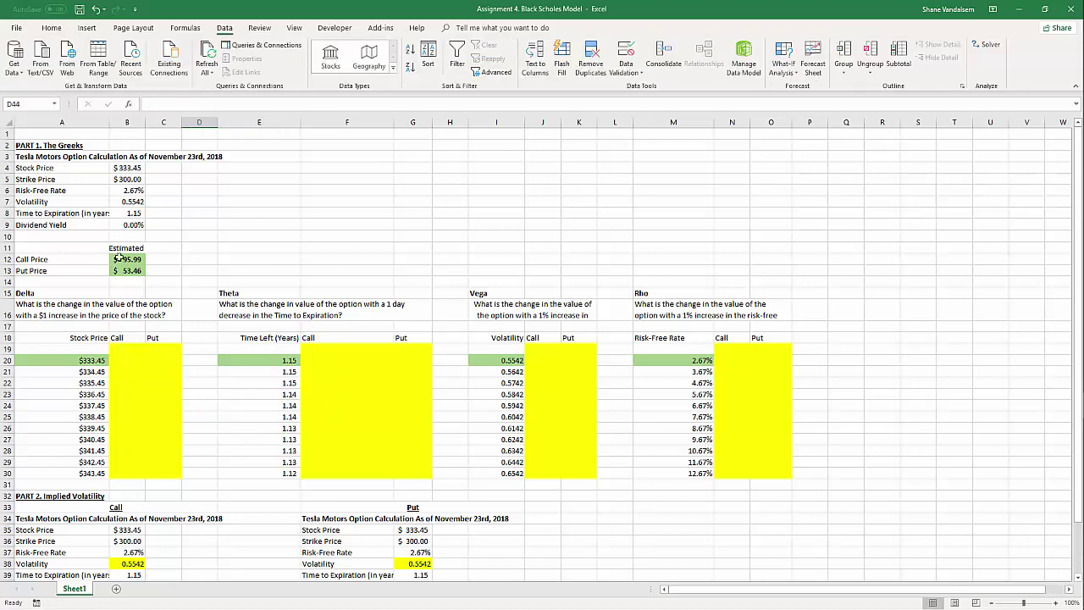
Step: Inspect the Part 2 formulas behind the estimated Call Price in B43 and Put Price in G43, including the call's inputs in B35:B40
scroll(127, 279, down, 6)
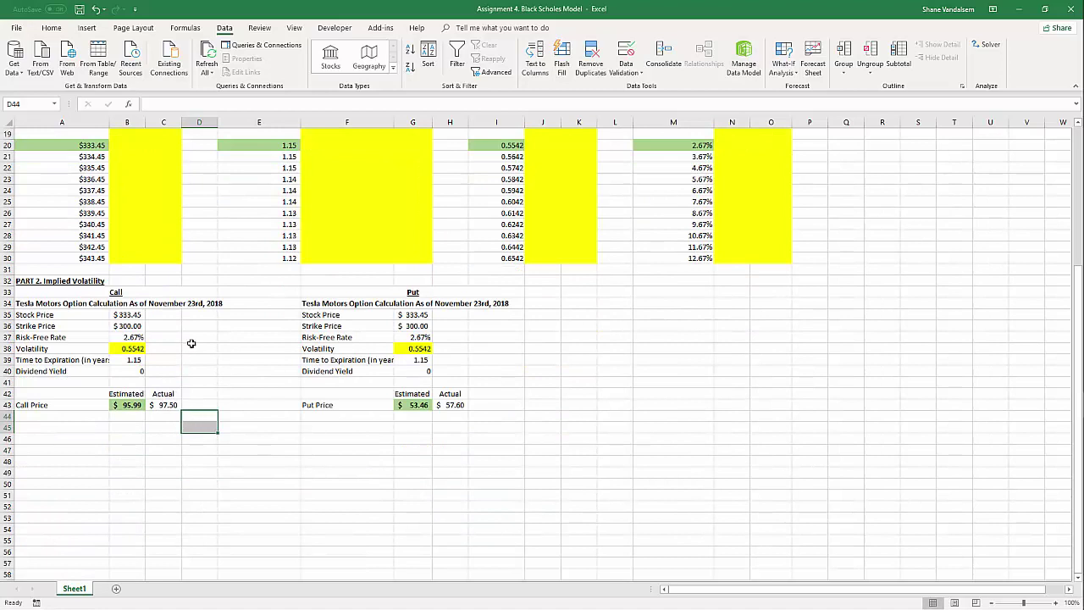
click(135, 405)
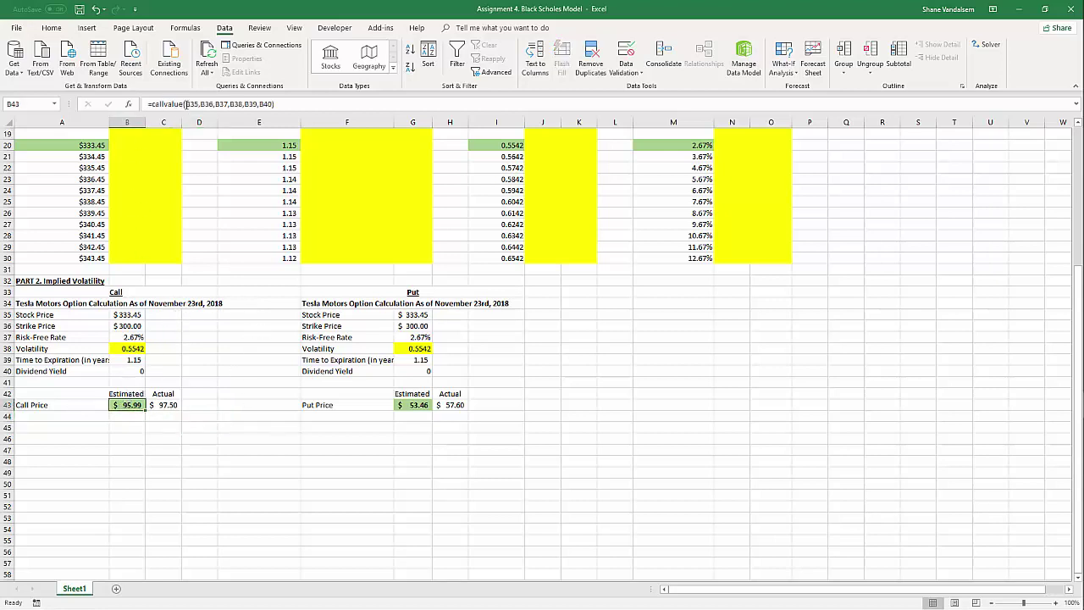
click(226, 105)
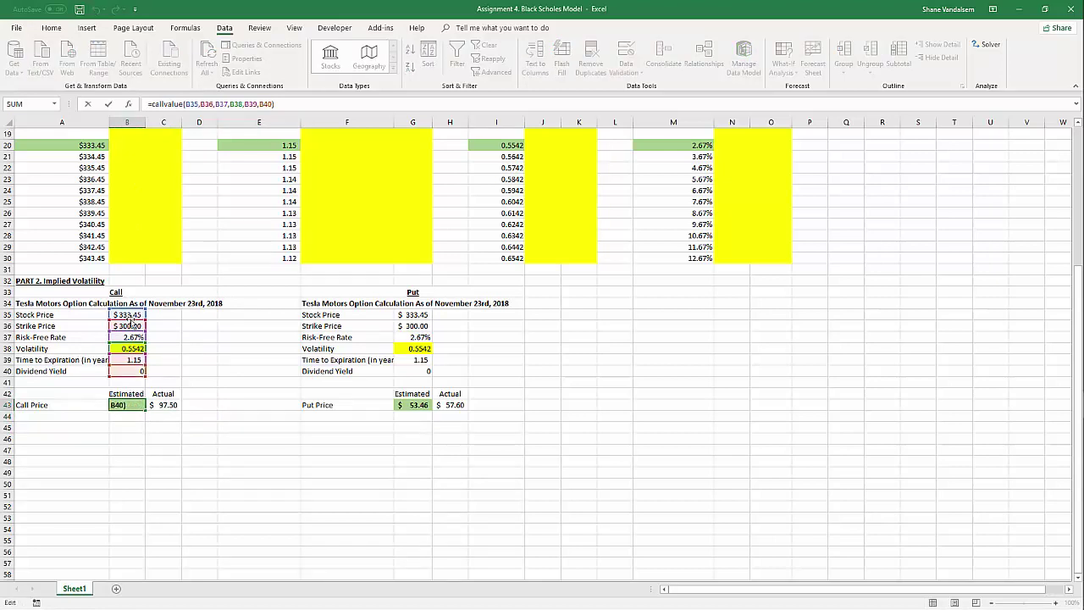
drag(128, 320, 137, 370)
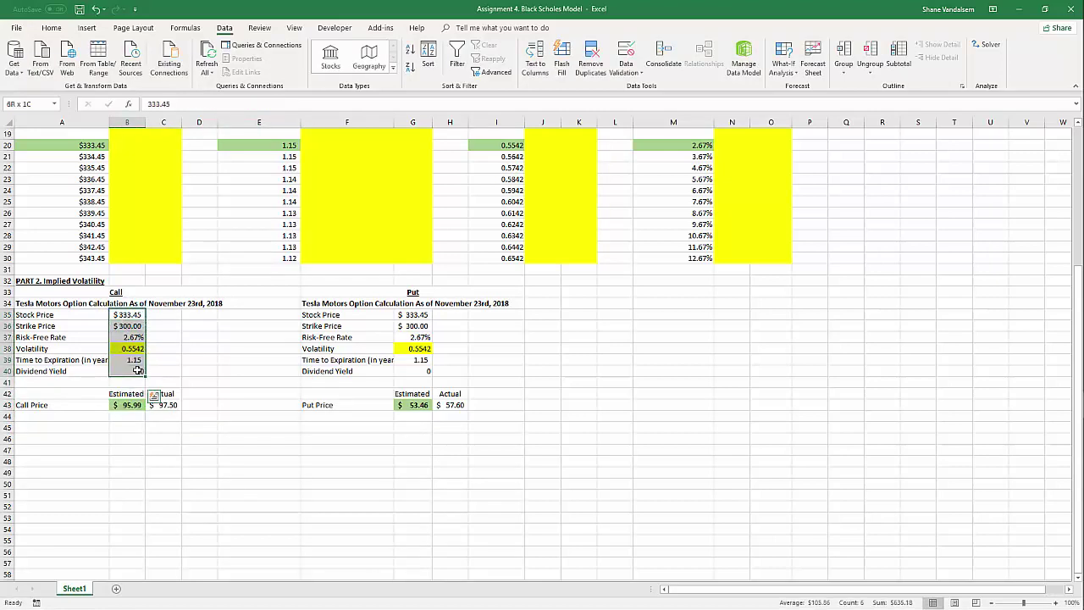
click(211, 375)
click(419, 403)
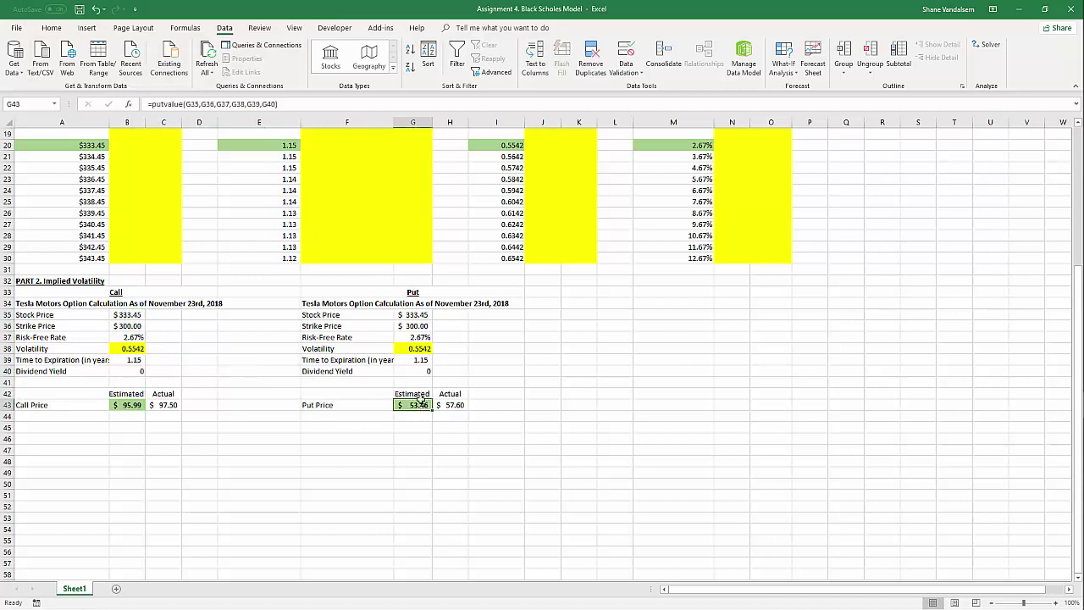
Step: Inspect the input references in the Put Price formula in G43 and undo the accidental edit to it
click(186, 103)
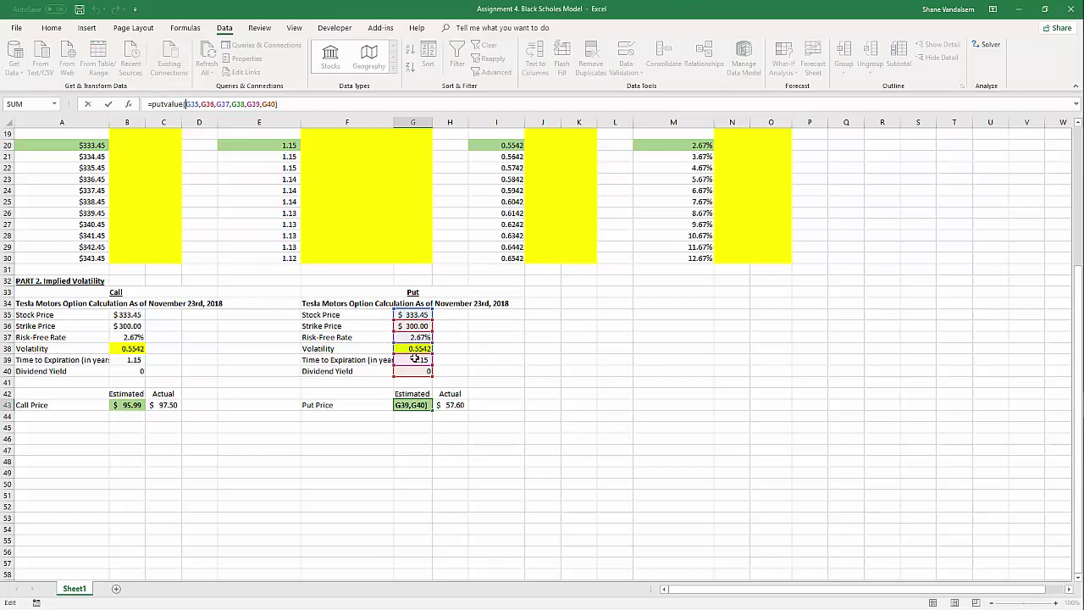
click(552, 495)
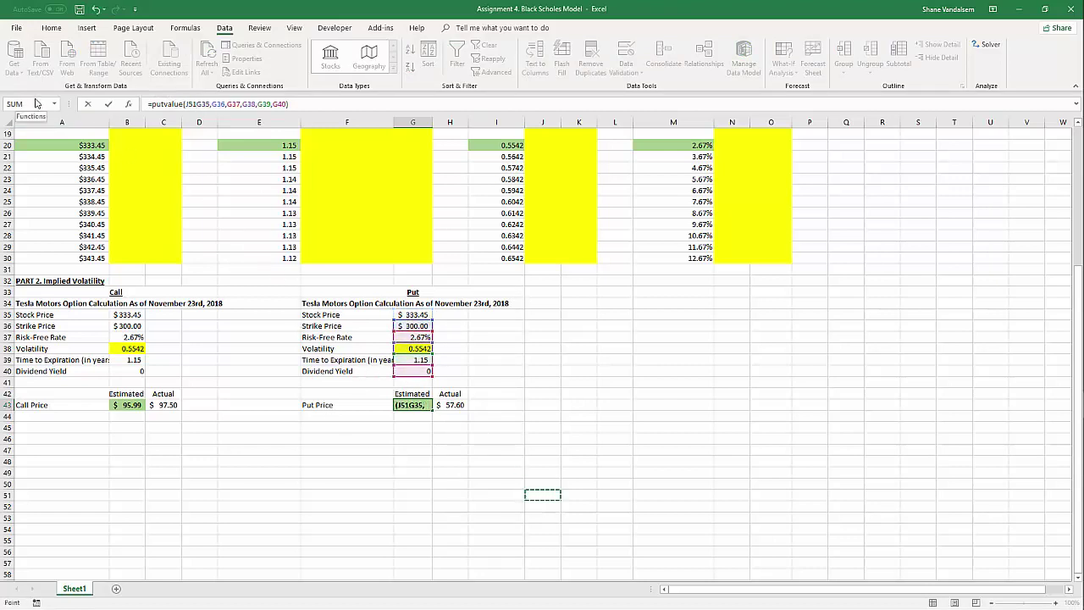
key(Return)
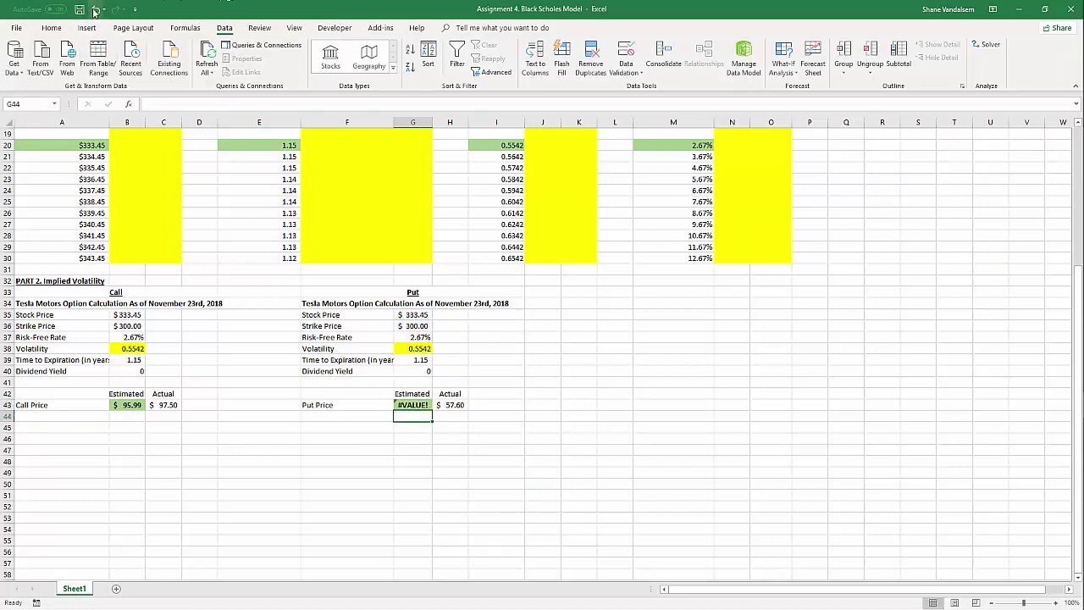
click(95, 9)
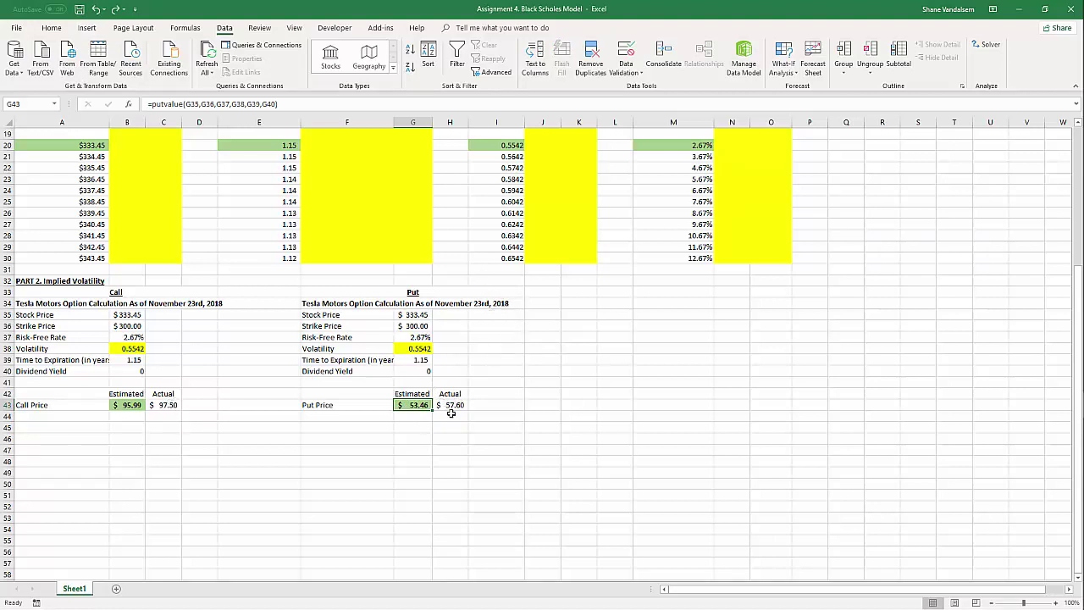
Step: Compare the call's Estimated price in B43 with its Actual price in C43, and examine the Volatility input in B38
click(164, 412)
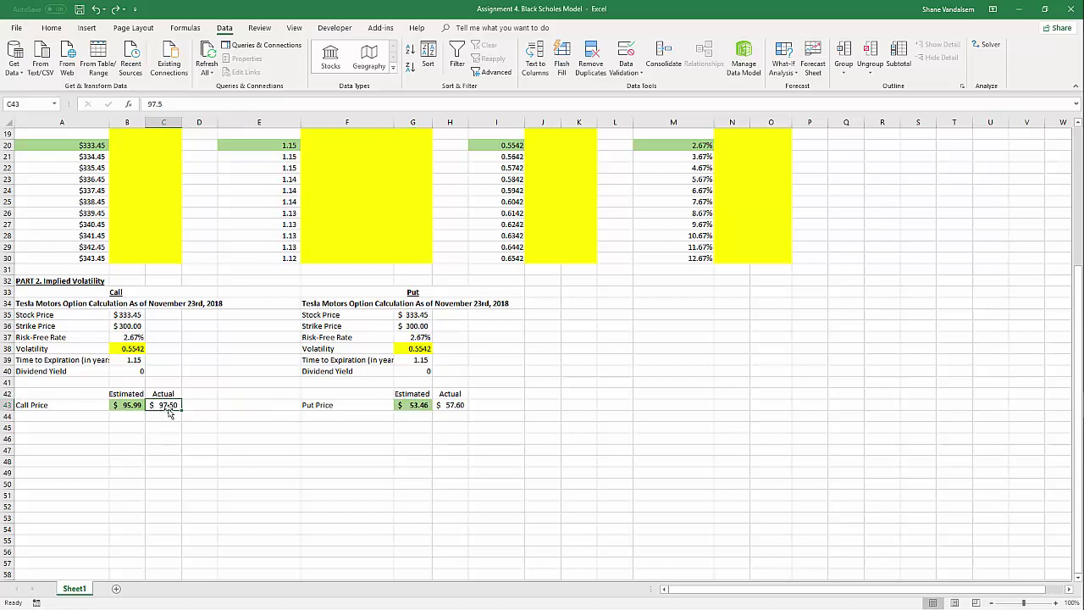
click(127, 405)
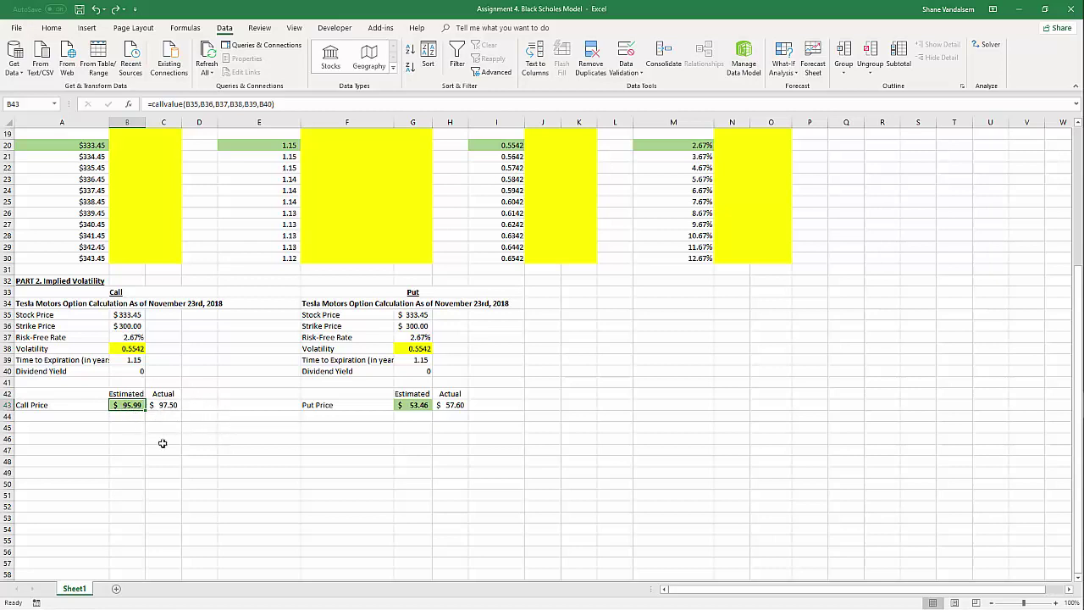
click(237, 449)
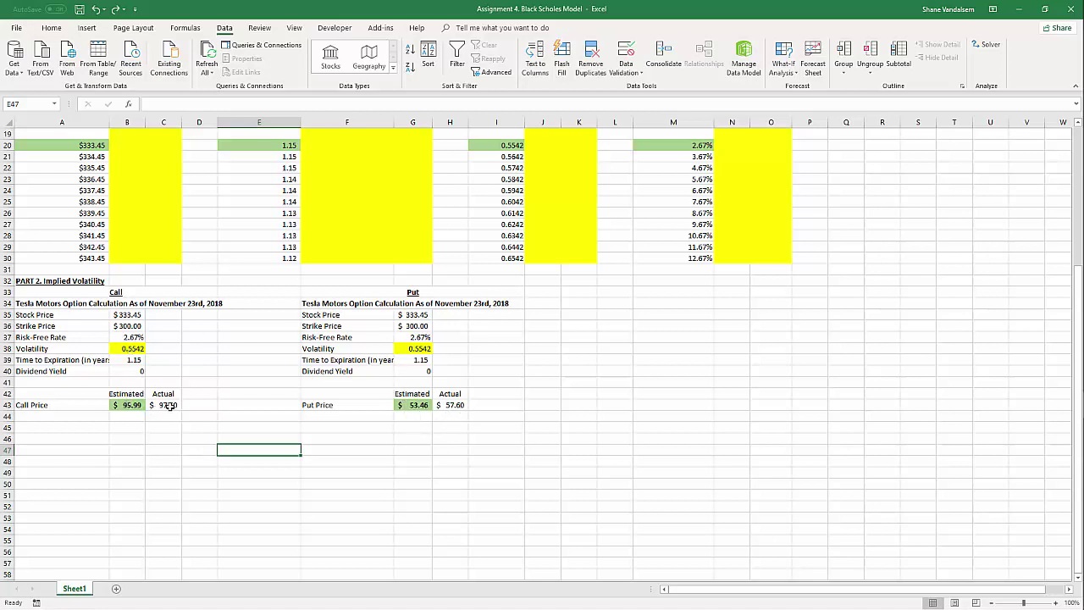
click(133, 346)
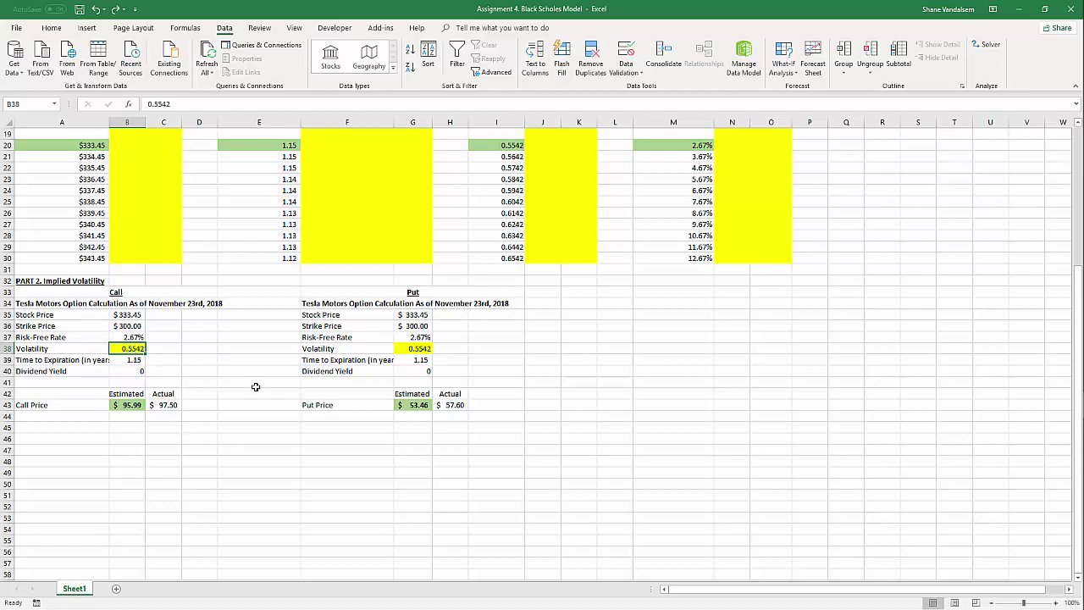
click(266, 472)
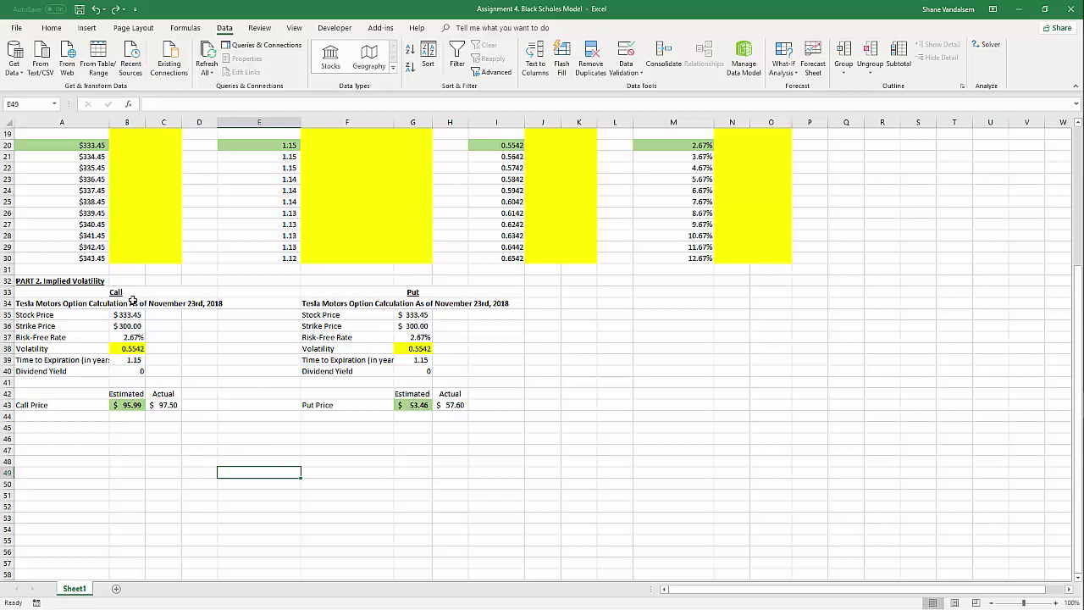
click(172, 414)
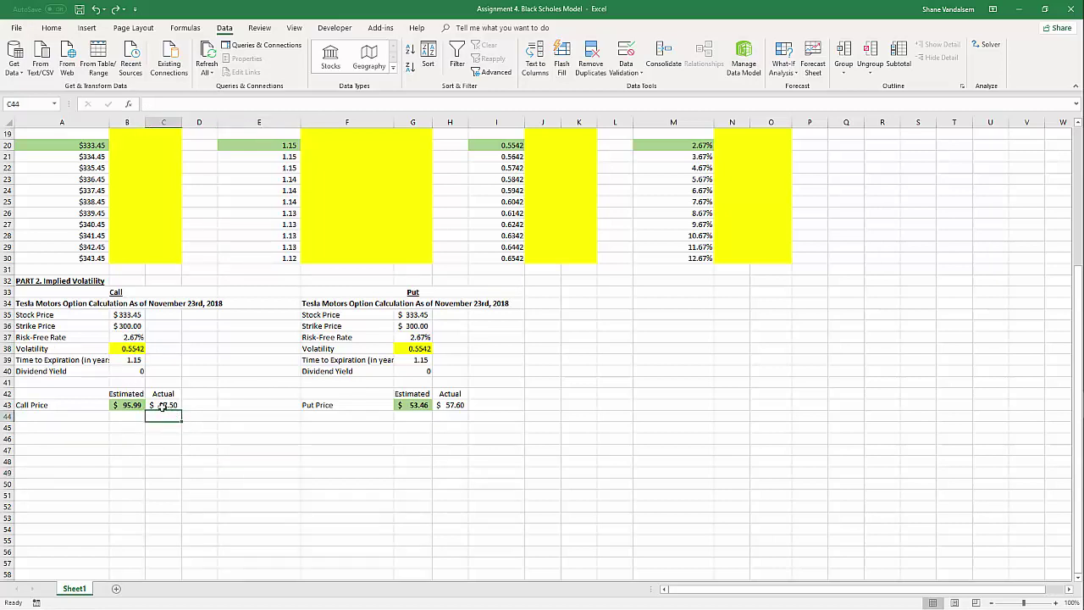
click(162, 406)
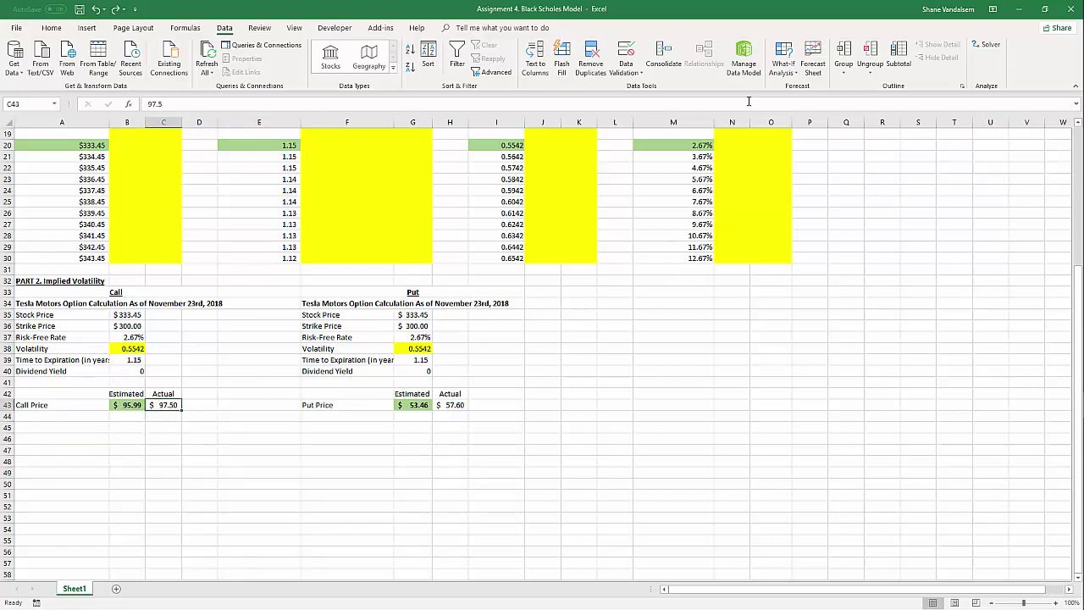
click(782, 66)
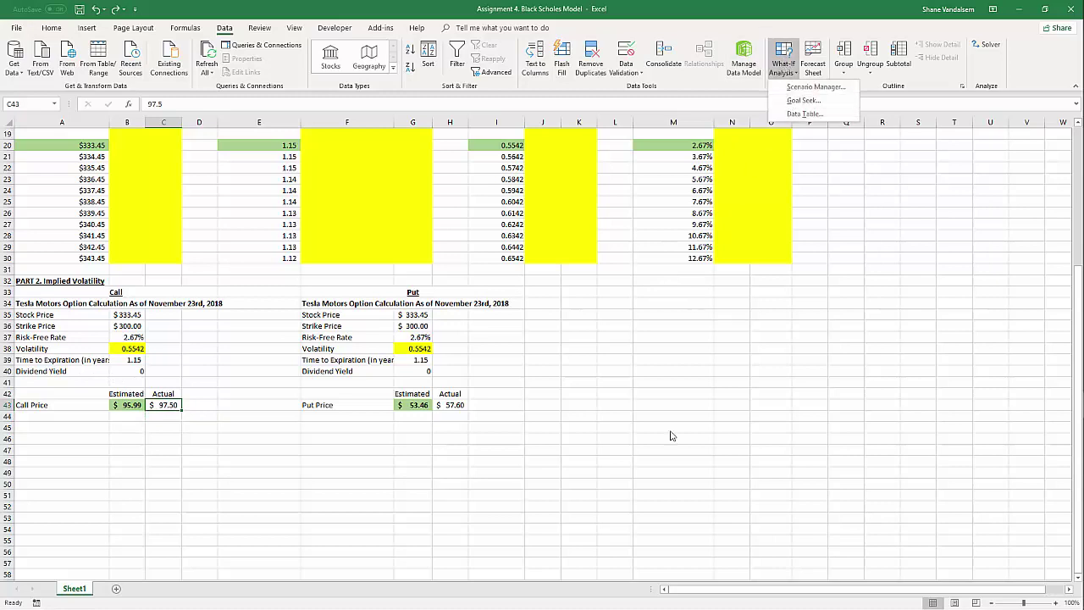
click(687, 454)
Step: Enter the labels FV, PV, NPER and Rate in cells N36:N39 for a small future value example
click(747, 330)
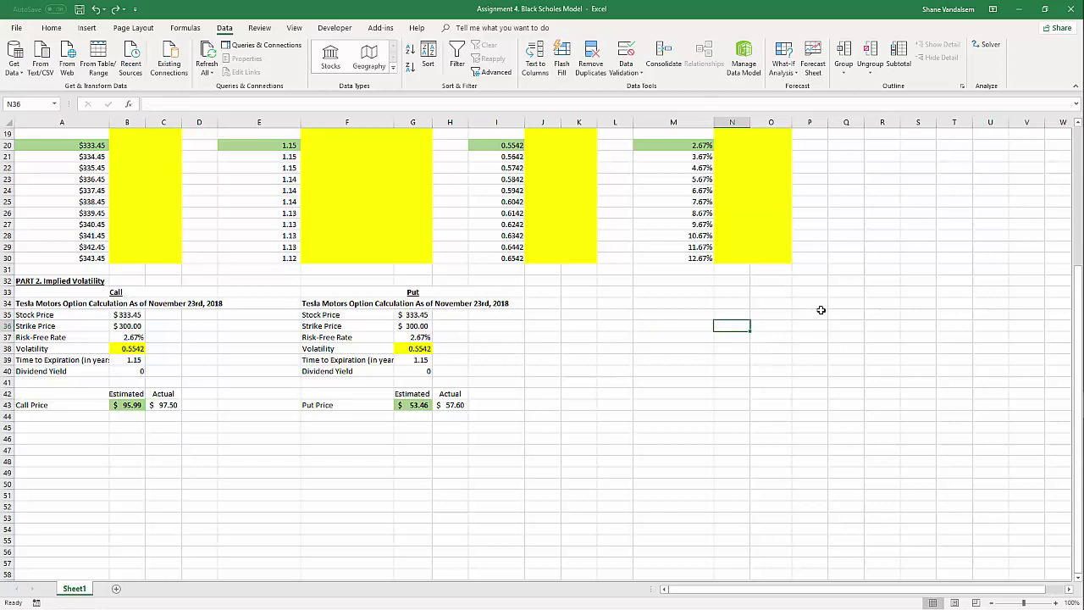
text(FV)
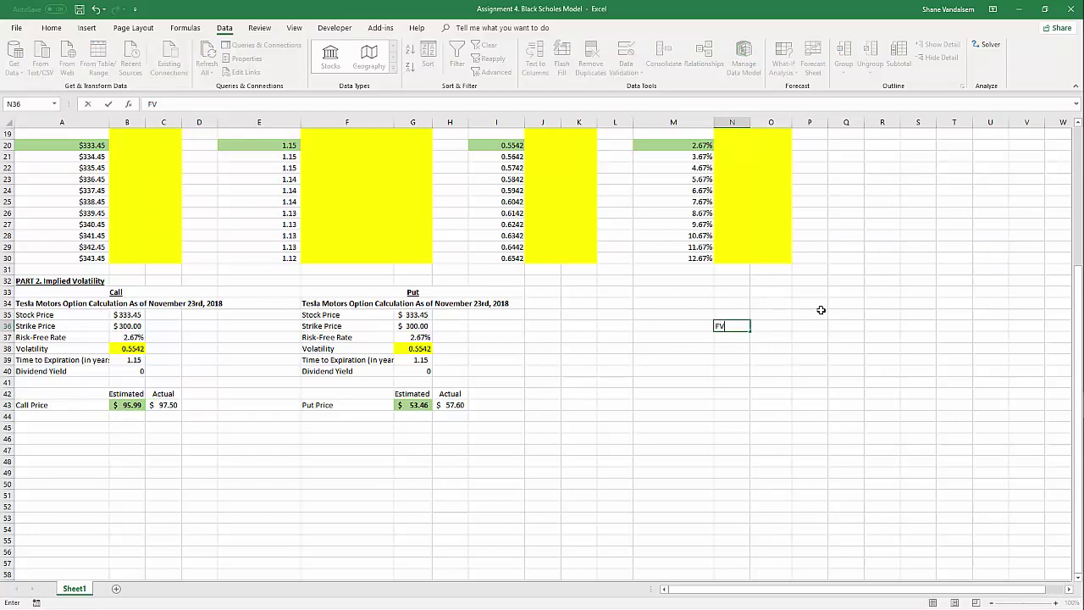
key(Return)
text(PV)
key(Return)
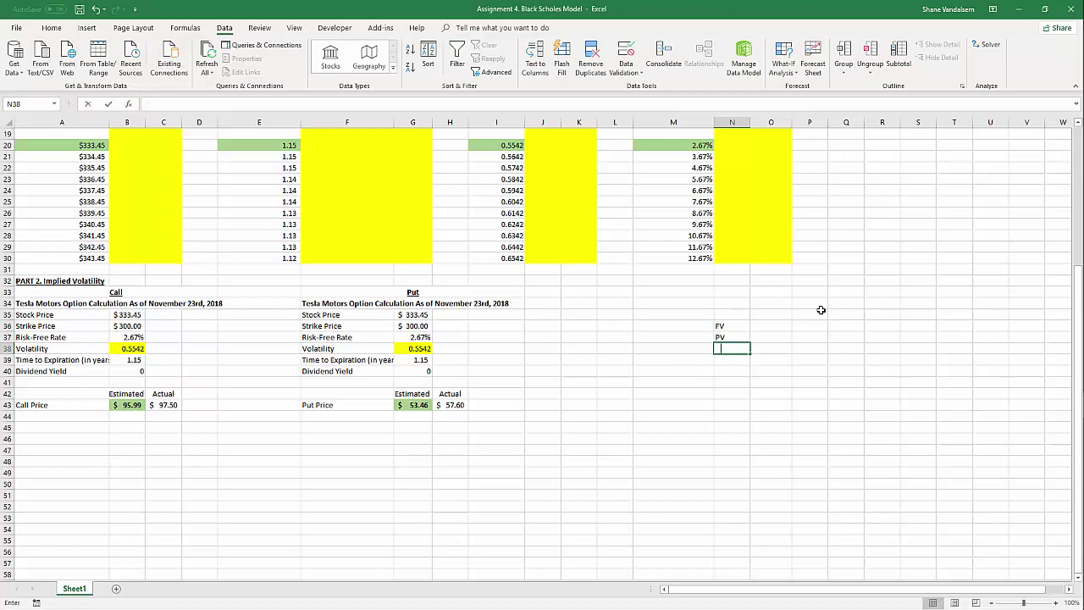
text(NPER)
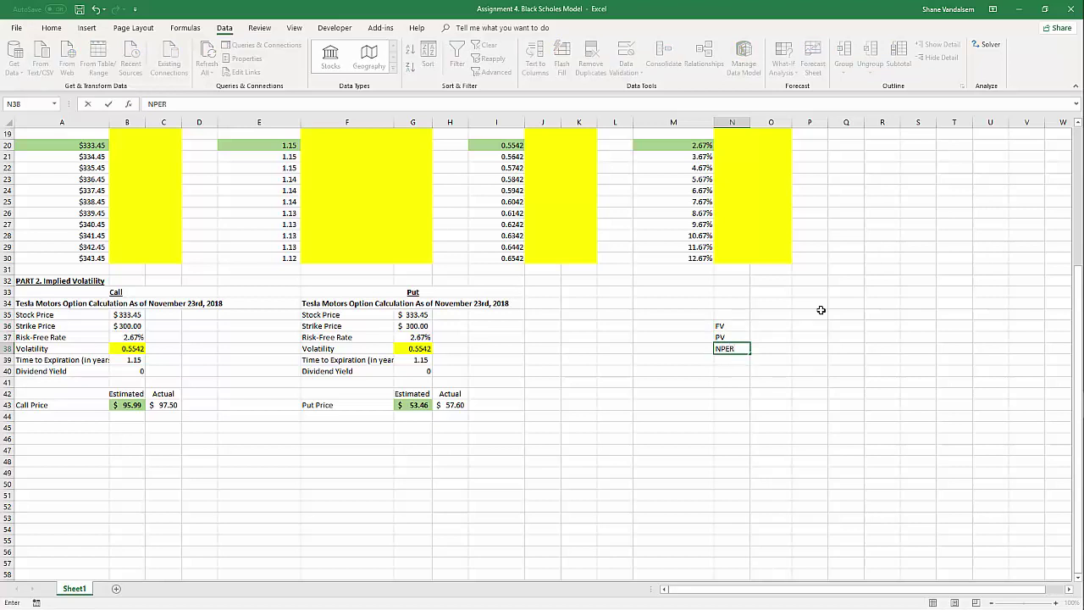
key(Return)
text(Ra)
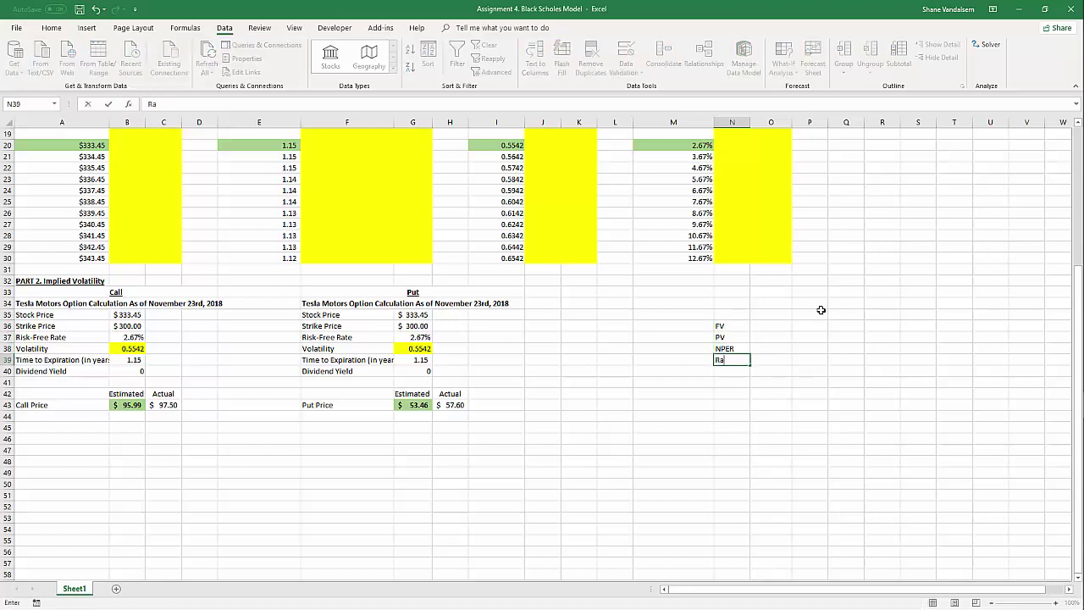
text(te)
Step: Enter -7000 as the PV in O37 and apply the dollar accounting format to it
key(Tab)
key(Up)
key(Up)
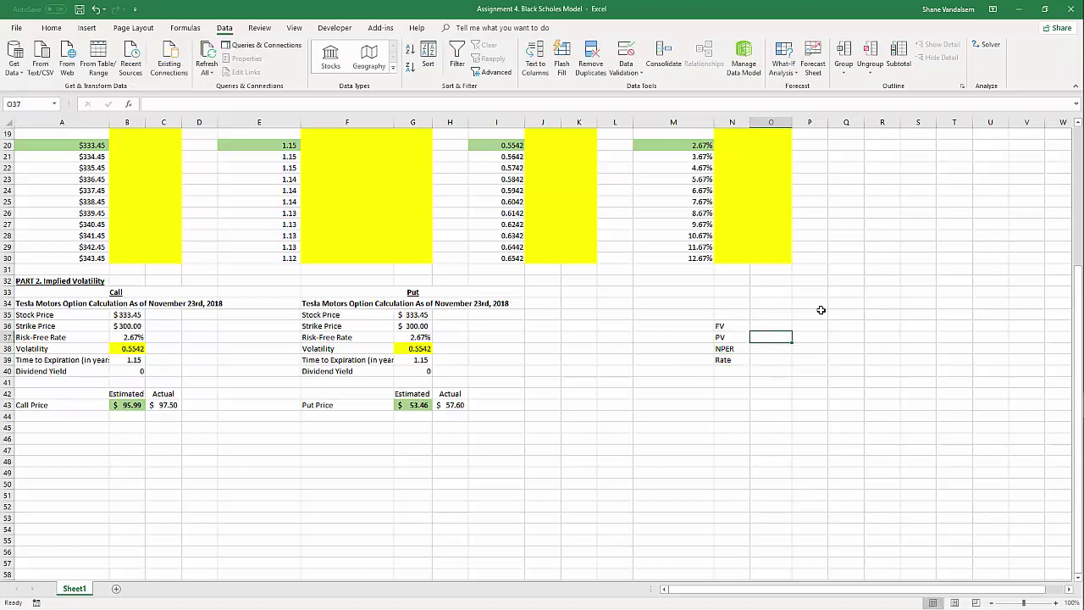
text(-7000)
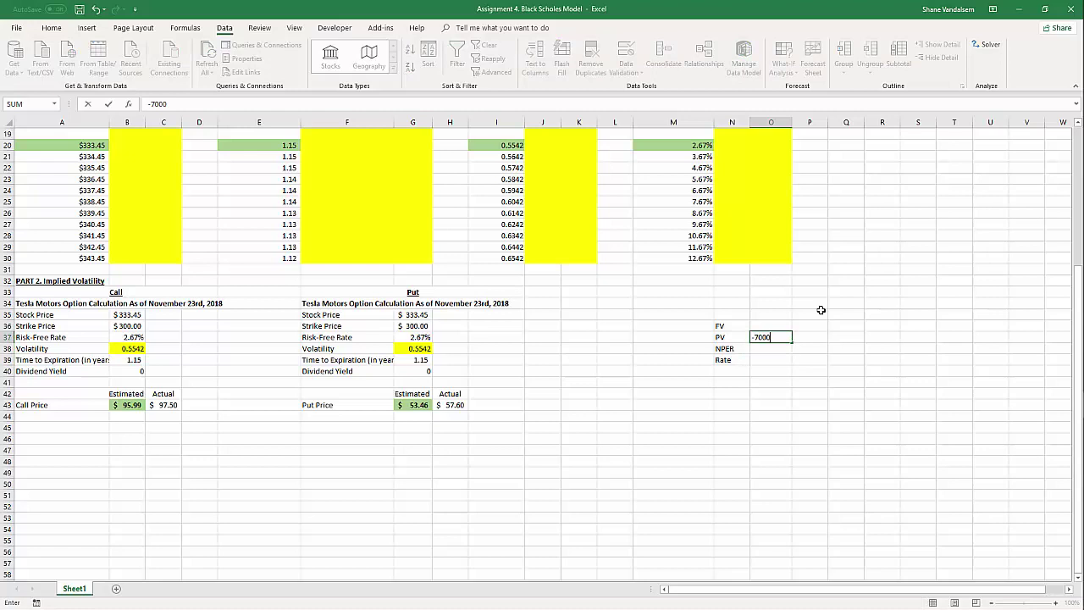
key(ctrl+Return)
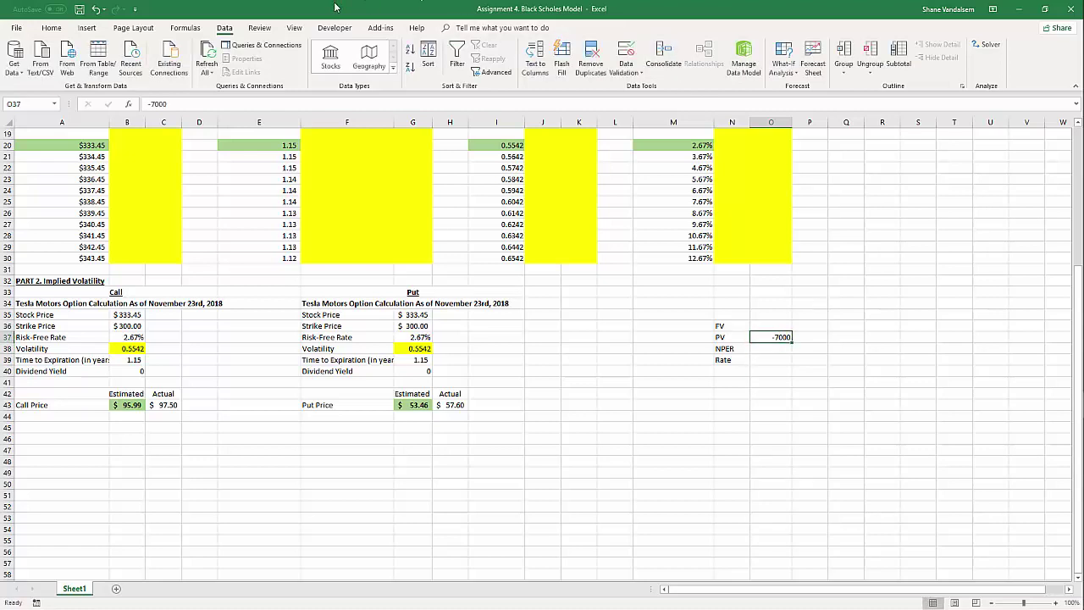
click(51, 28)
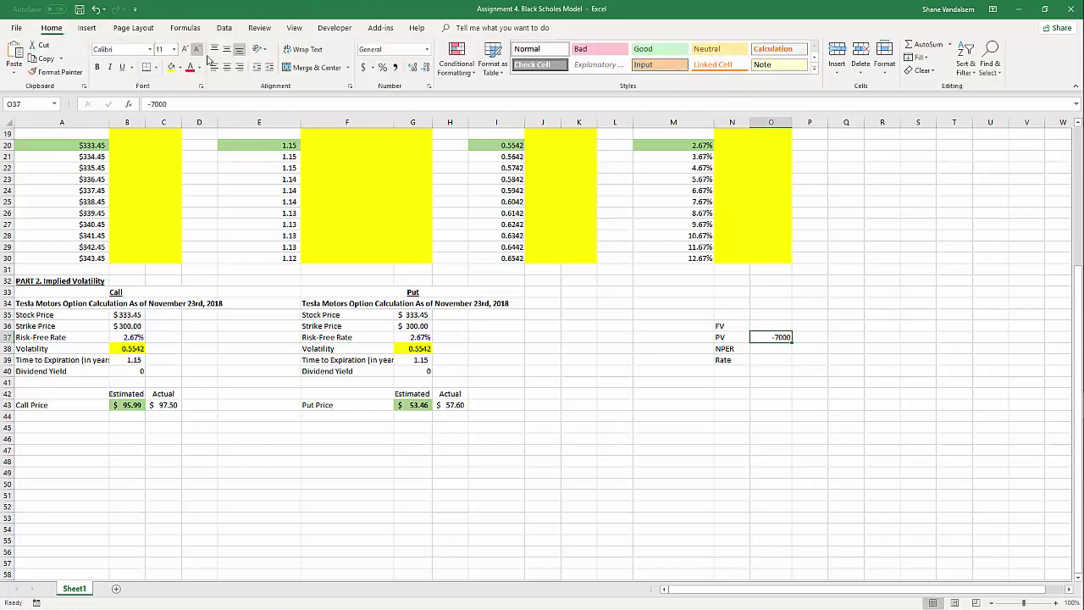
click(364, 67)
click(851, 358)
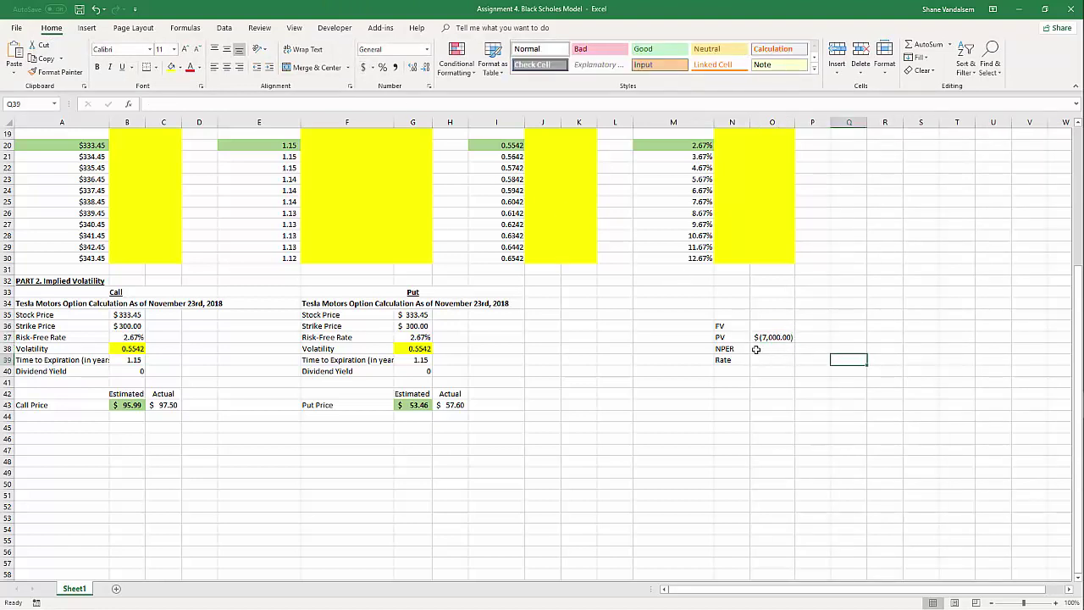
Step: Set the NPER value in O38 to 8
click(756, 349)
text(8)
key(Return)
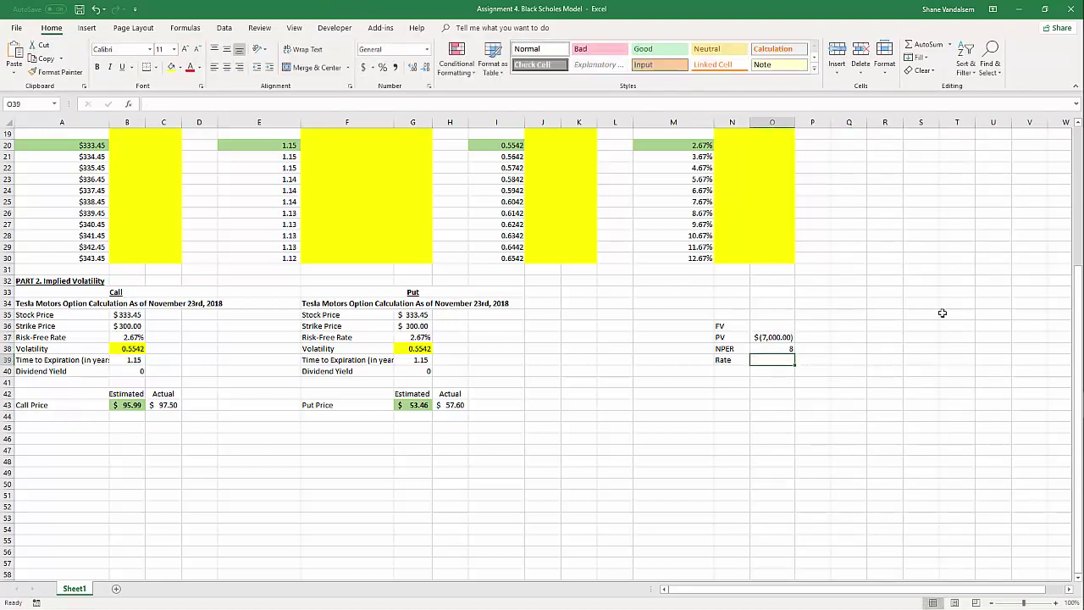
Step: Calculate the future value in O36 with the formula =fv(O39,O38,0,O37)
key(Left)
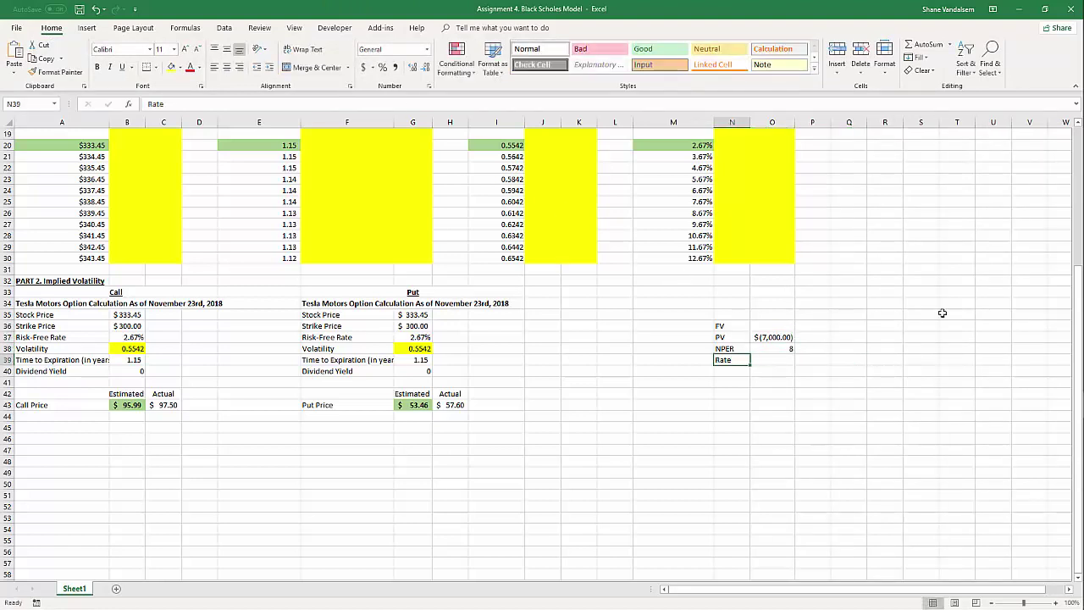
key(Right)
key(Up)
key(Up)
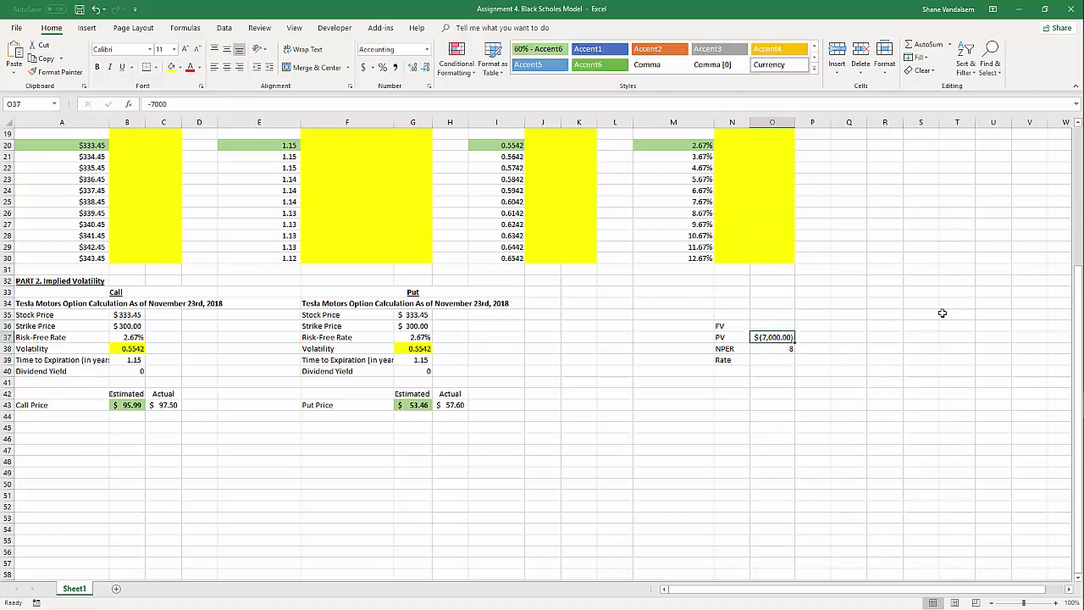
key(Up)
text(=)
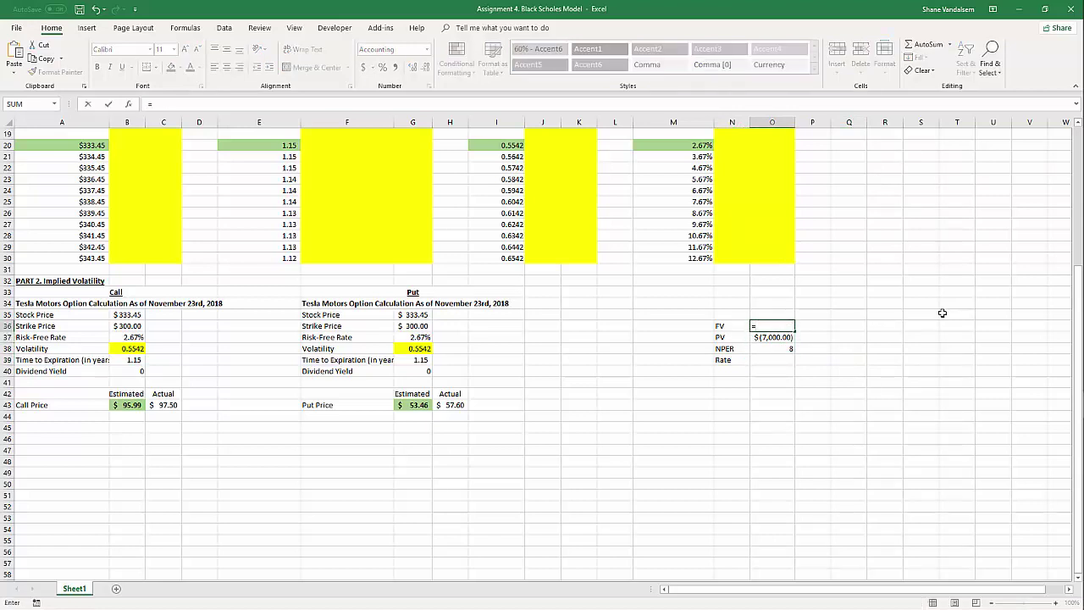
text(fv()
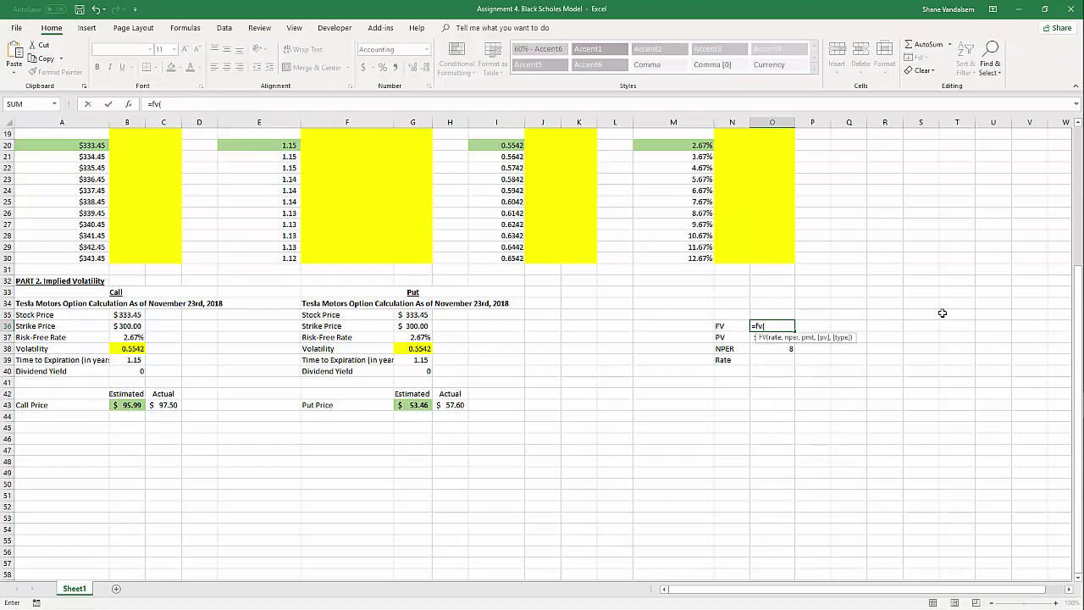
key(Down)
key(Down)
key(Down)
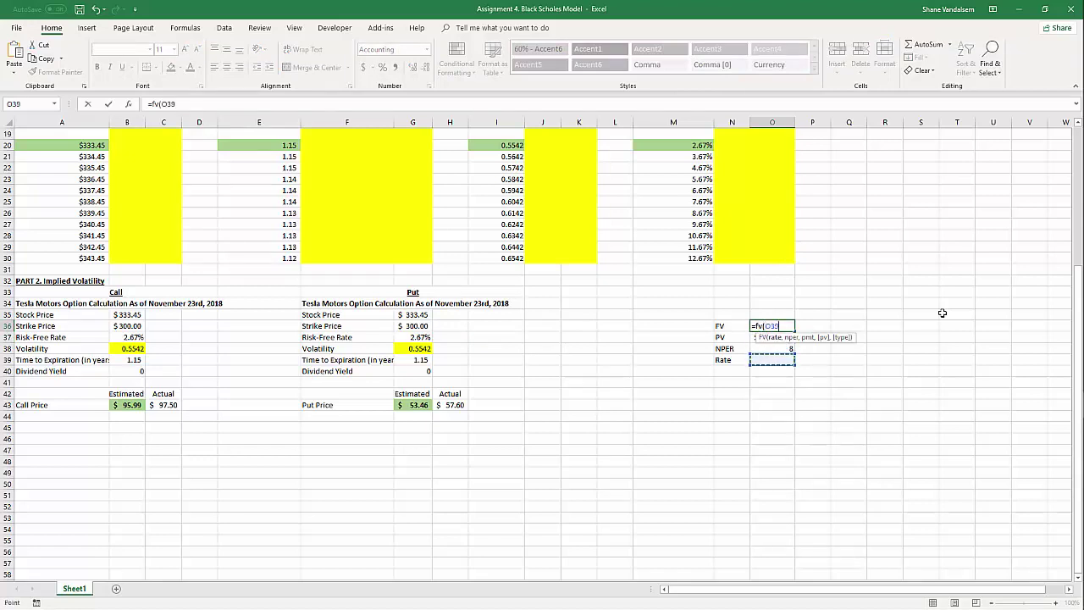
text(,)
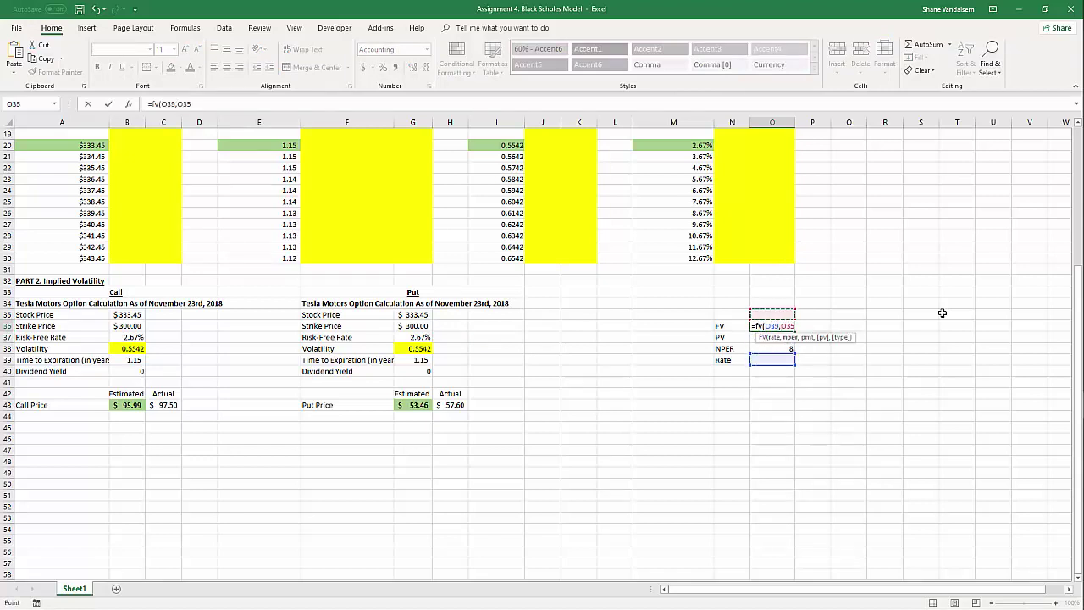
key(Down)
key(Down)
text(,)
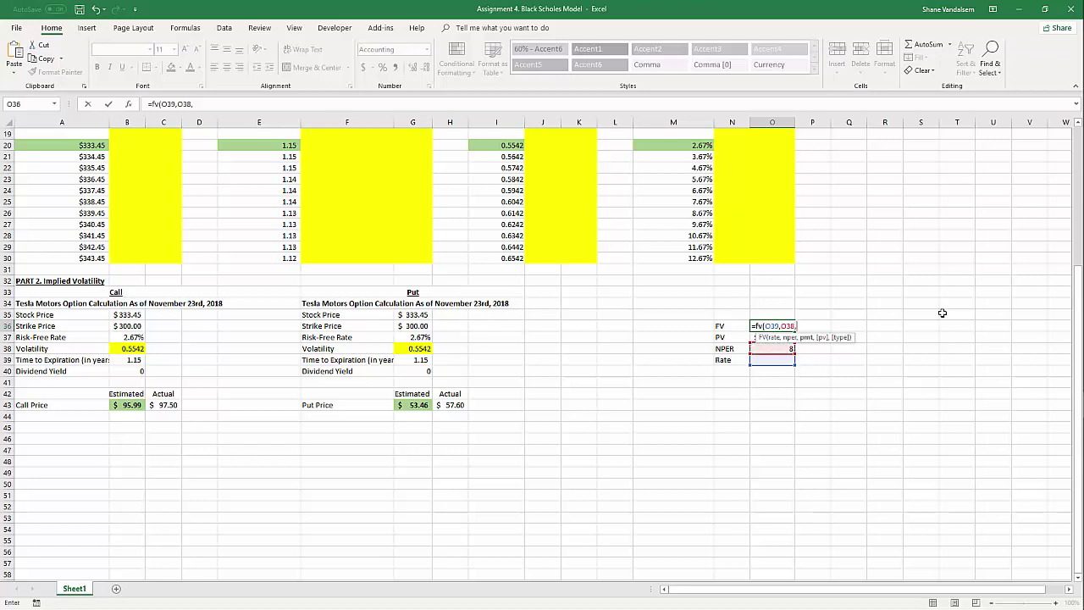
text(0,)
key(Down)
text())
key(Up)
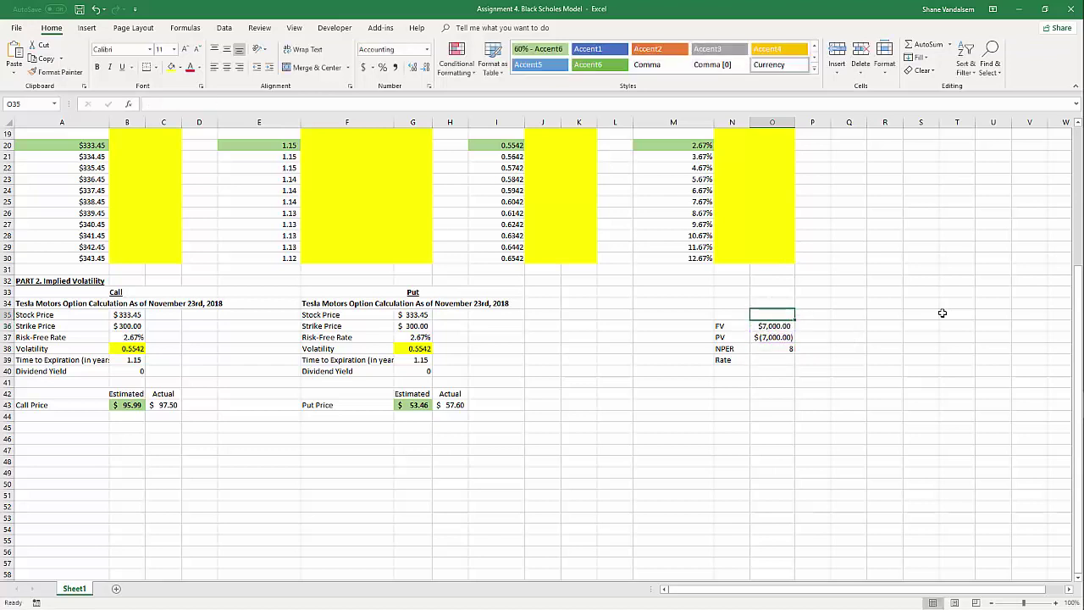
Step: Run Goal Seek to bring the FV in O36 to 10000 by changing the rate in O39, and keep the solution
click(765, 360)
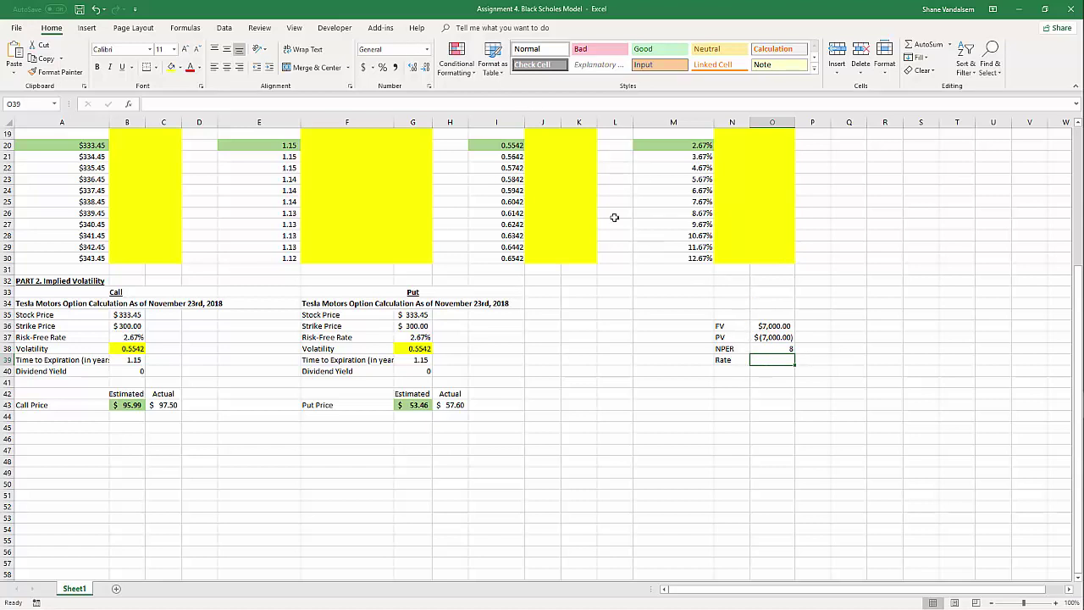
click(224, 28)
click(782, 68)
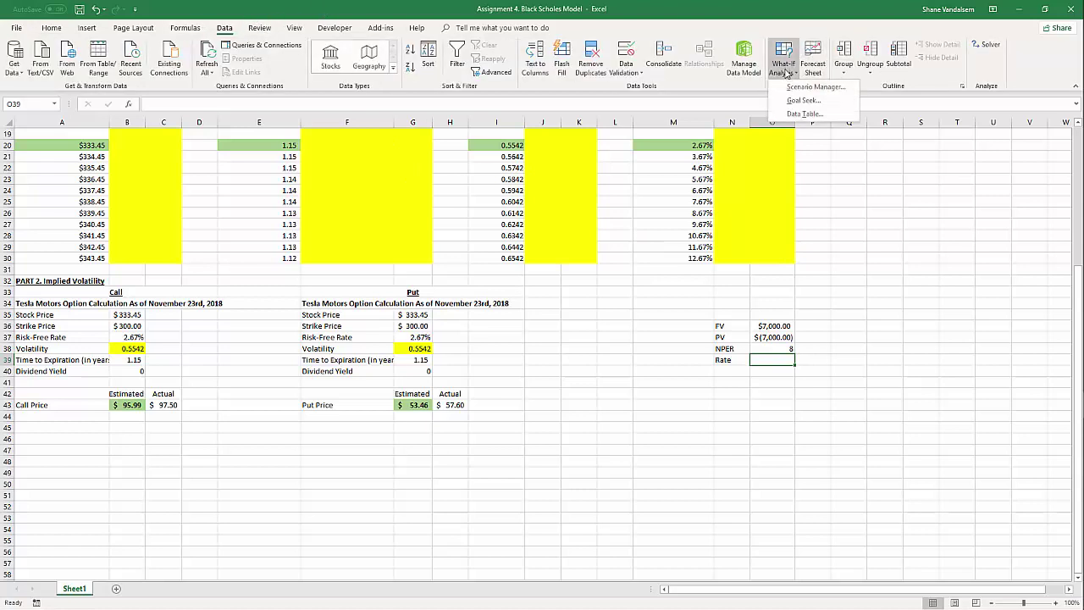
click(795, 102)
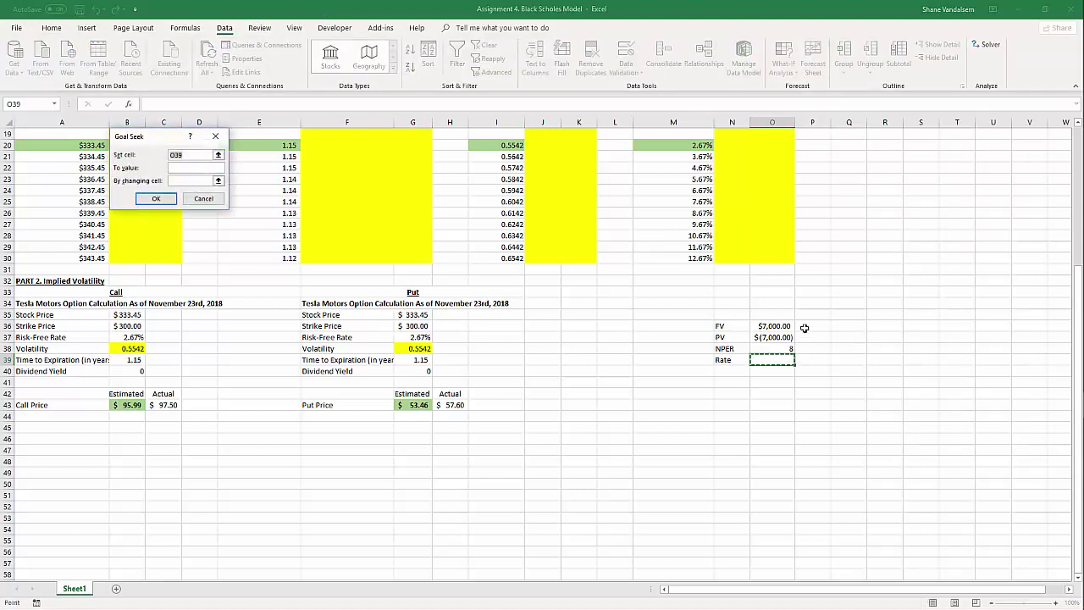
drag(161, 145, 897, 224)
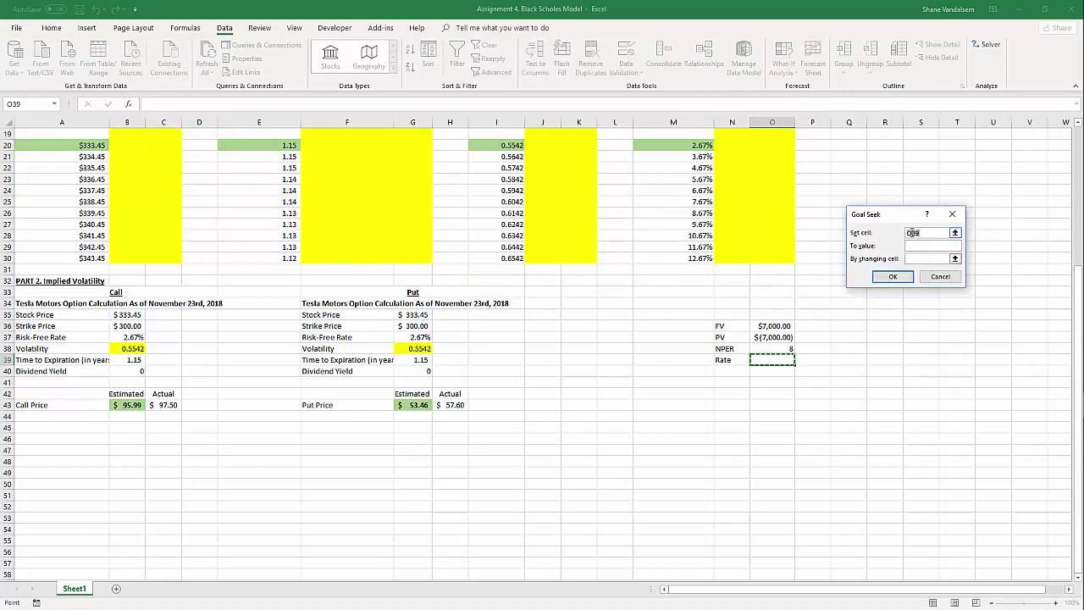
click(768, 327)
click(931, 244)
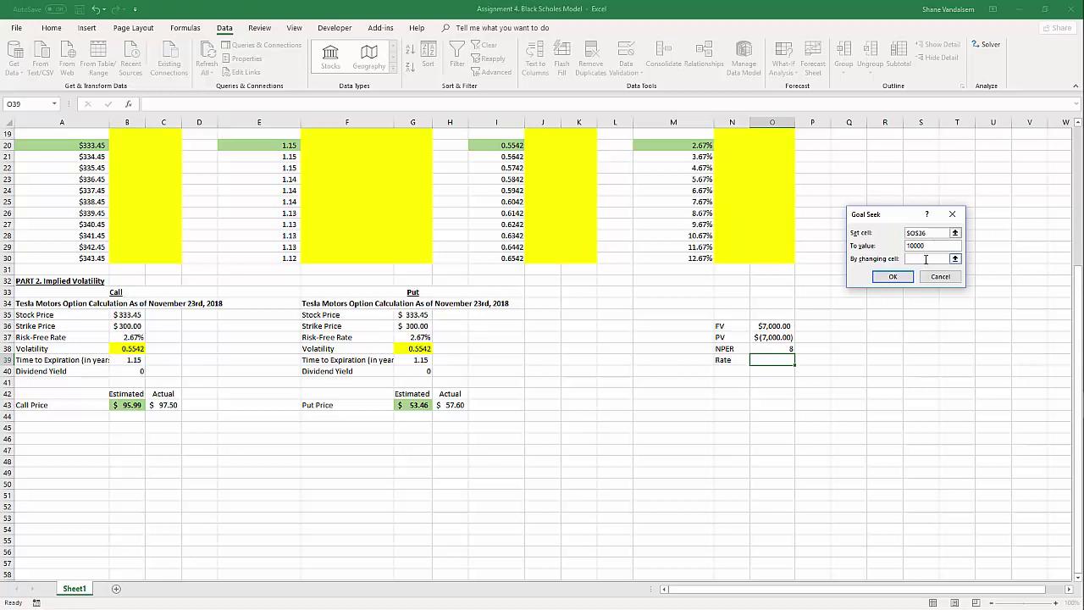
click(788, 359)
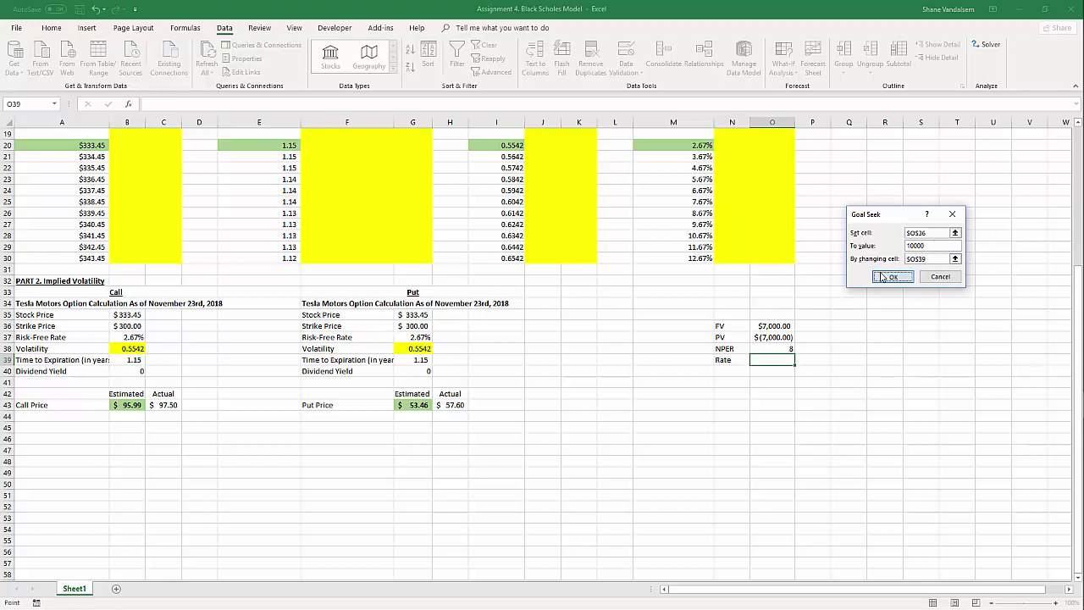
click(882, 277)
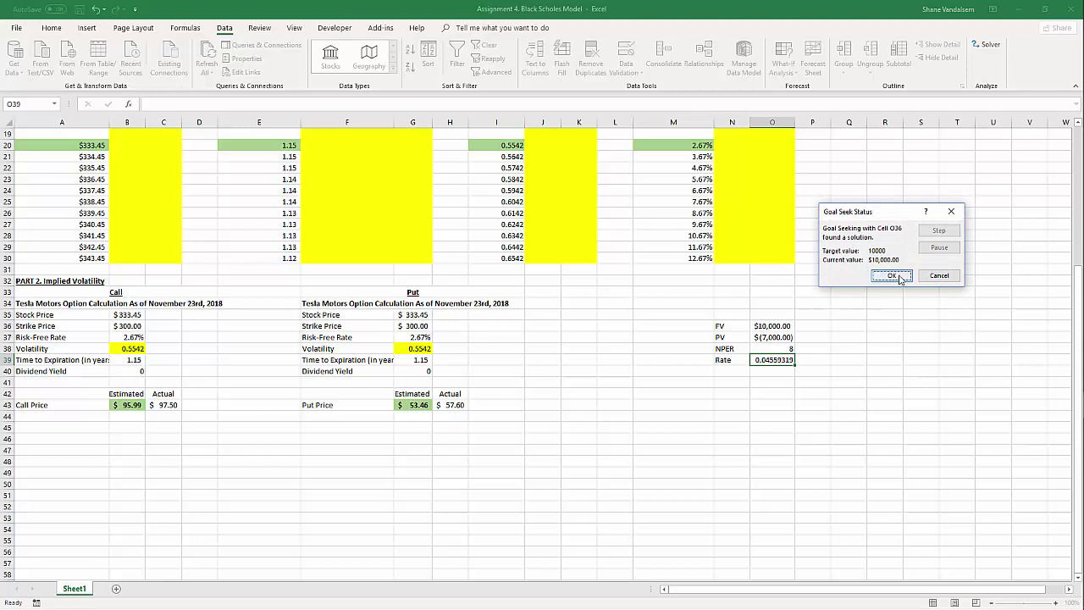
click(891, 276)
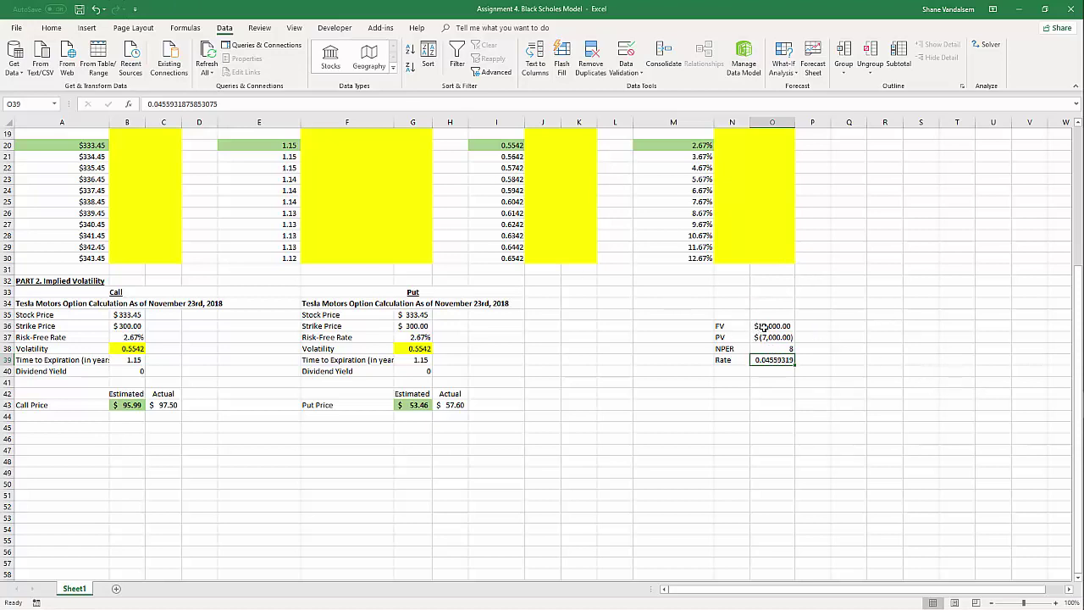
Step: Inspect the formula behind the estimated call price in B43
click(541, 449)
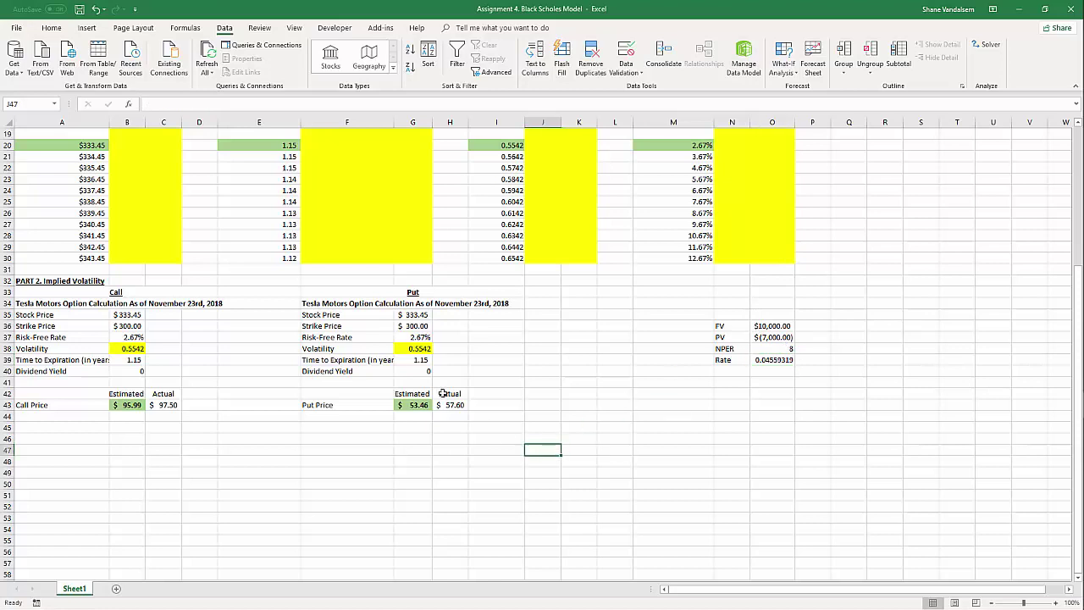
click(123, 404)
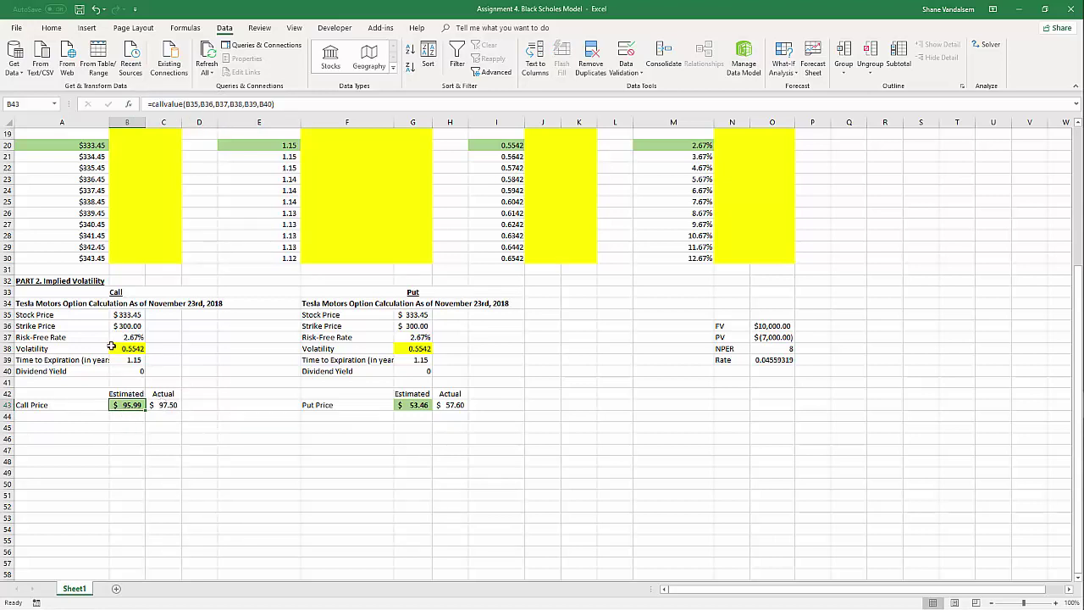
Step: Clear the future value example from N35:P39
drag(714, 296, 827, 371)
key(BackSpace)
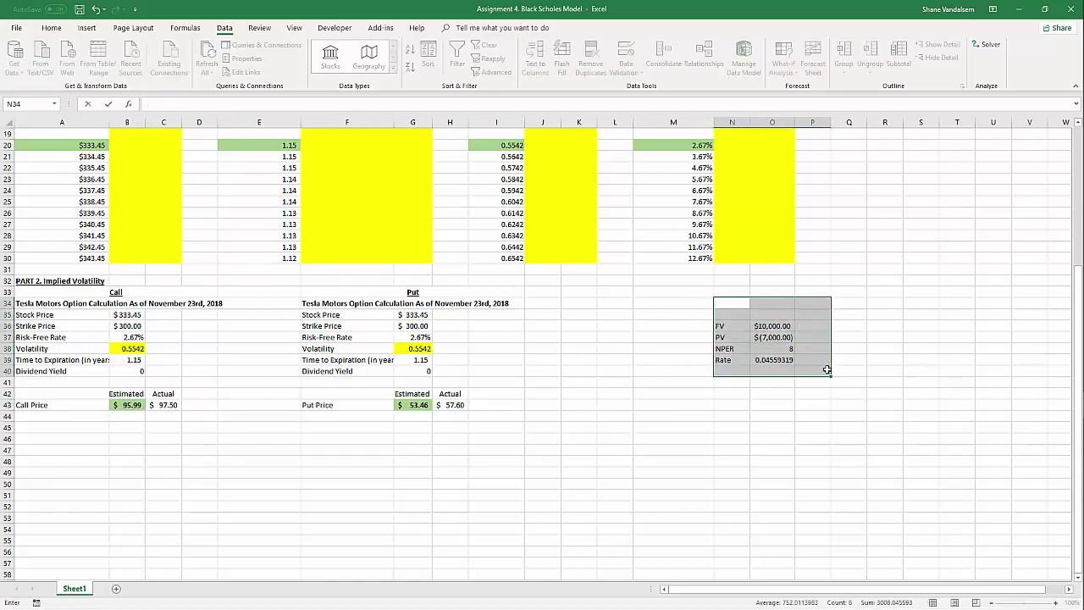
click(806, 440)
drag(720, 313, 806, 360)
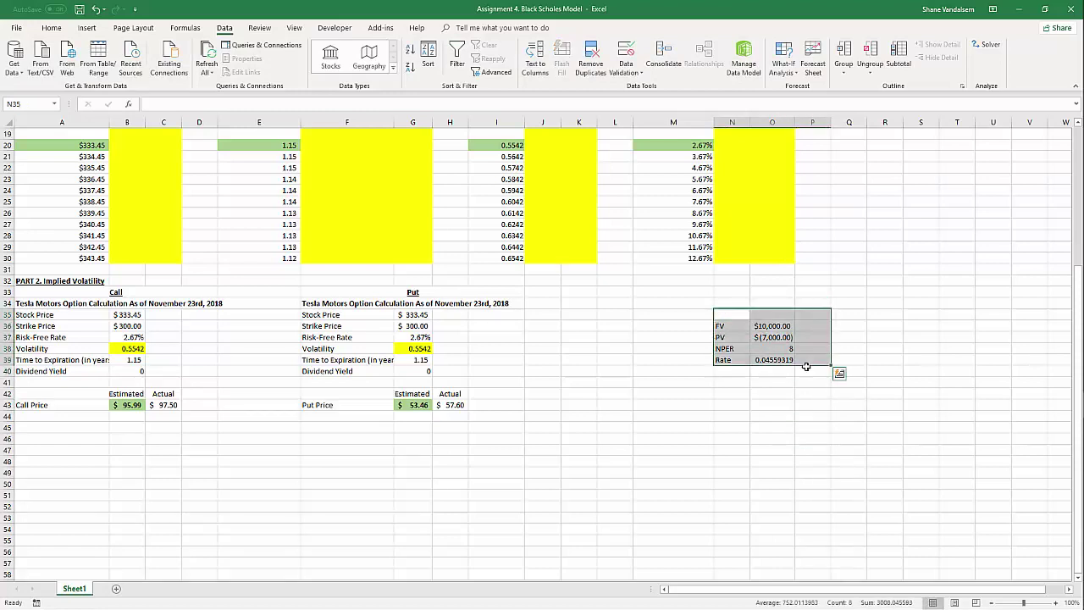
key(Delete)
click(608, 448)
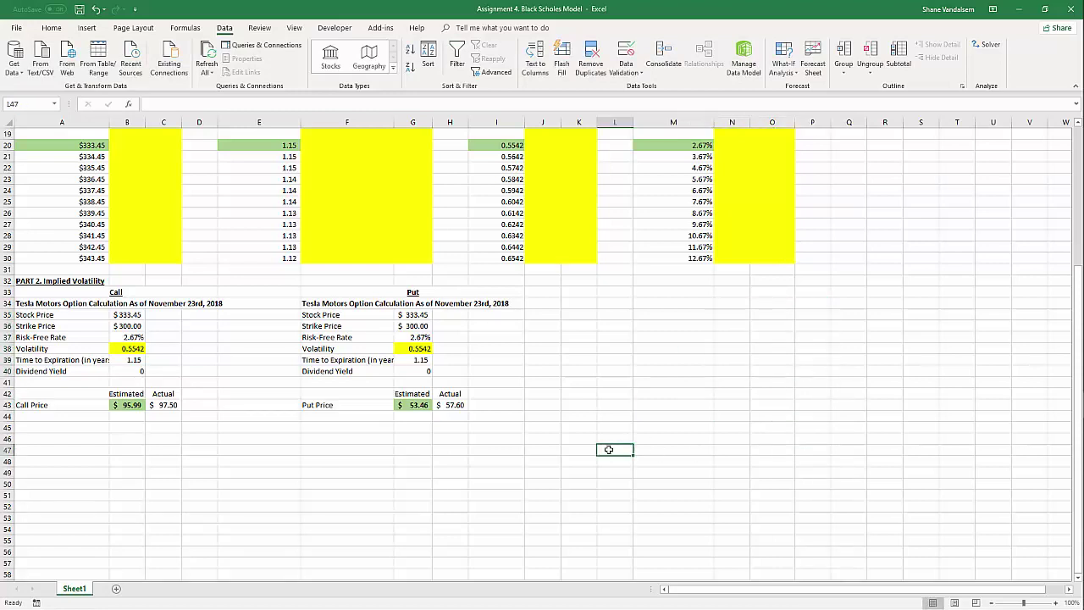